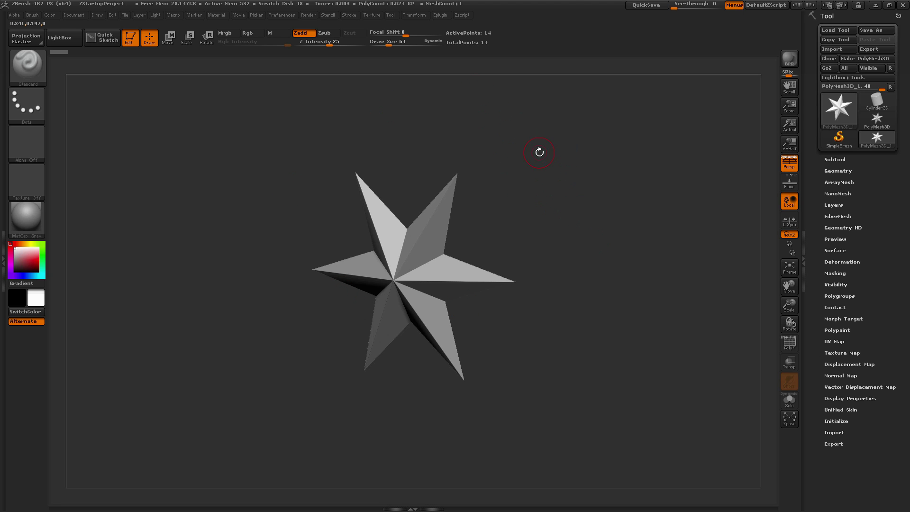
Dock the Zplugin palette in the right tray with the Ring Master options expanded
{"action": "left_click", "coordinate": [442, 16]}
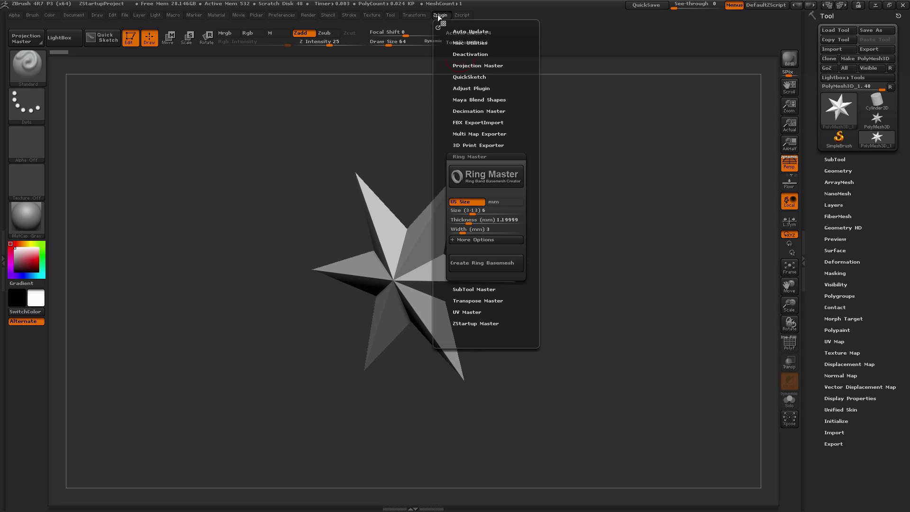
{"action": "left_click", "coordinate": [454, 158]}
{"action": "left_click_drag", "start_coordinate": [455, 158], "coordinate": [450, 81]}
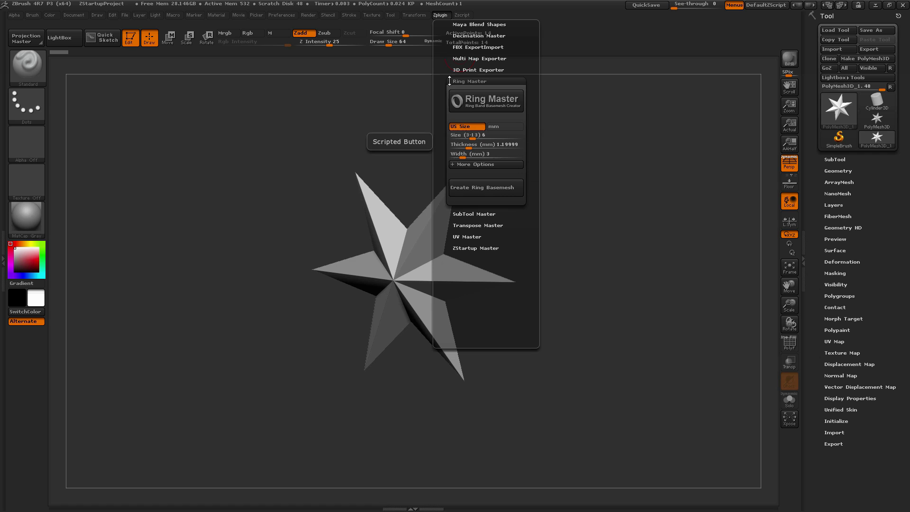
{"action": "left_click_drag", "start_coordinate": [515, 66], "coordinate": [514, 122]}
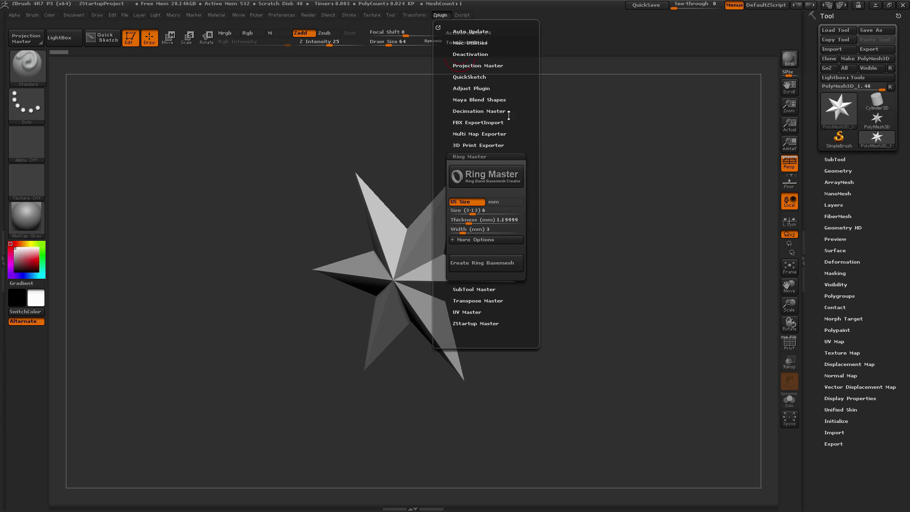
{"action": "left_click", "coordinate": [438, 29]}
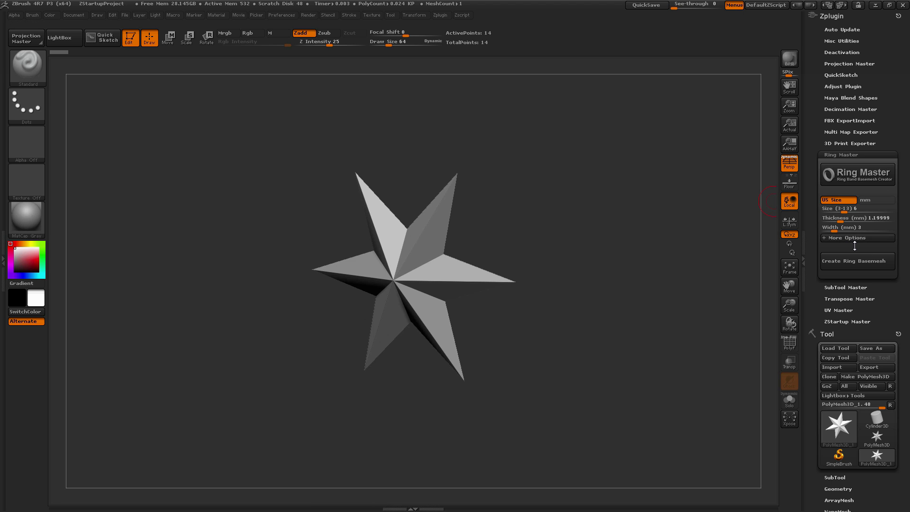
{"action": "left_click", "coordinate": [851, 227]}
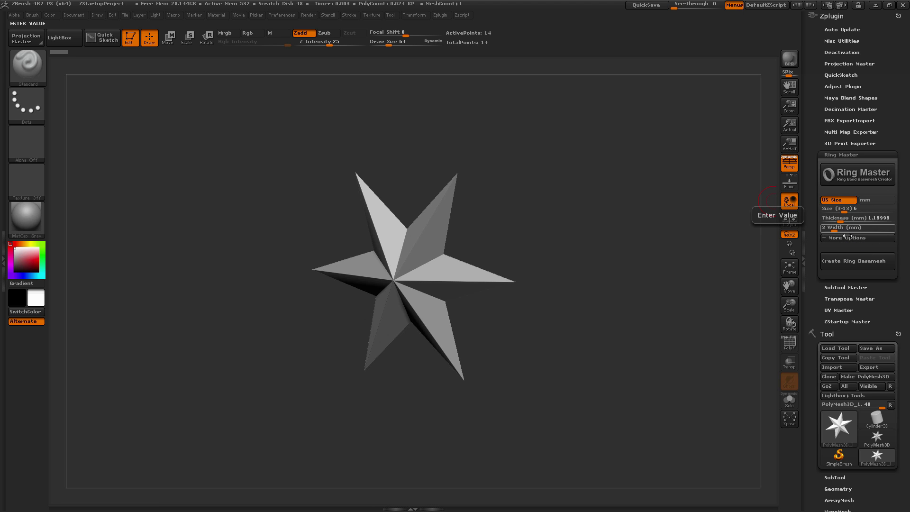
{"action": "key", "text": "Return"}
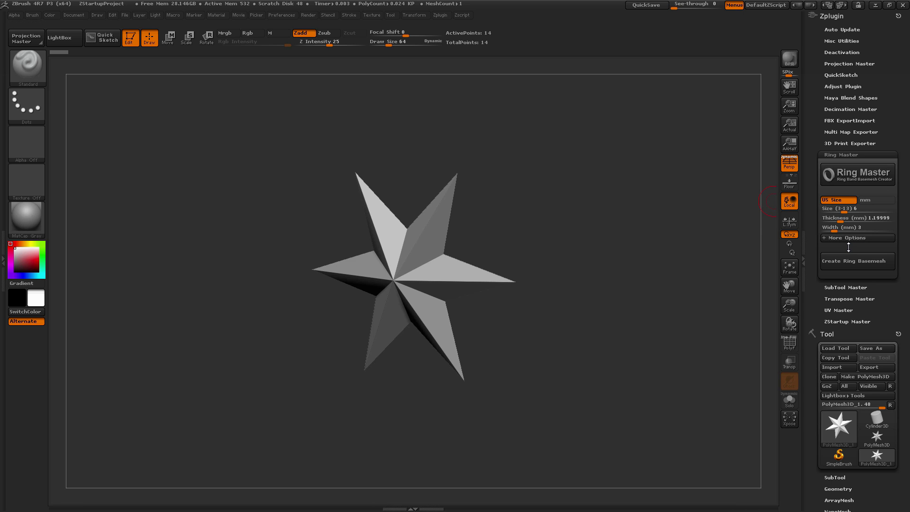
Enter ring size 6 and close the Ring Master information sheet
{"action": "left_click", "coordinate": [861, 178]}
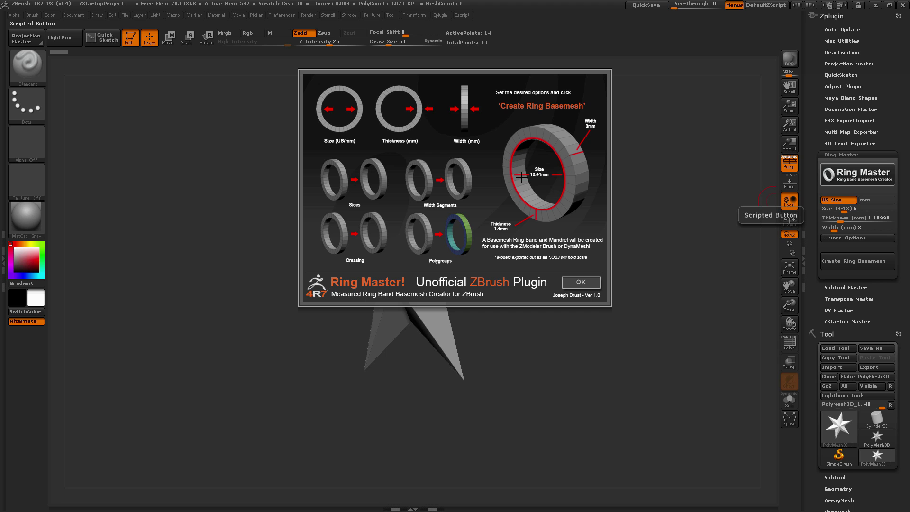
{"action": "left_click", "coordinate": [581, 282]}
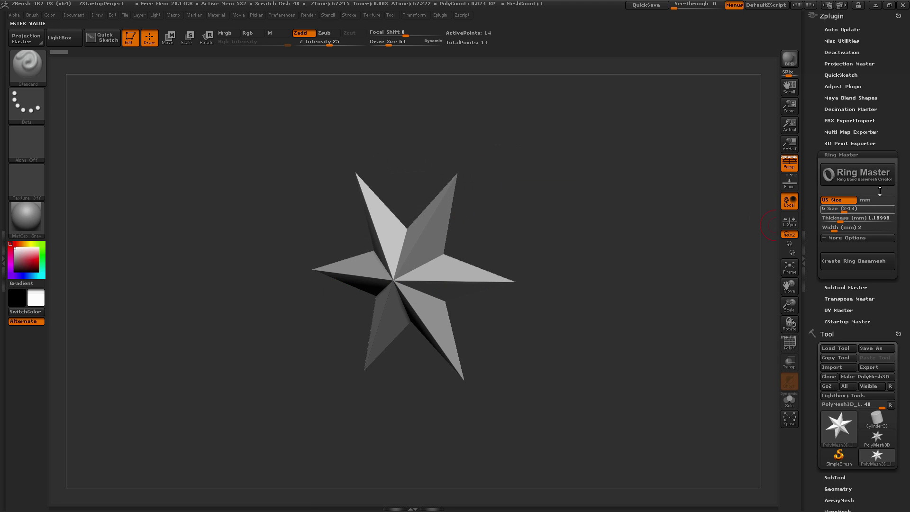
{"action": "type", "text": "6"}
{"action": "key", "text": "Return"}
{"action": "left_click", "coordinate": [856, 172]}
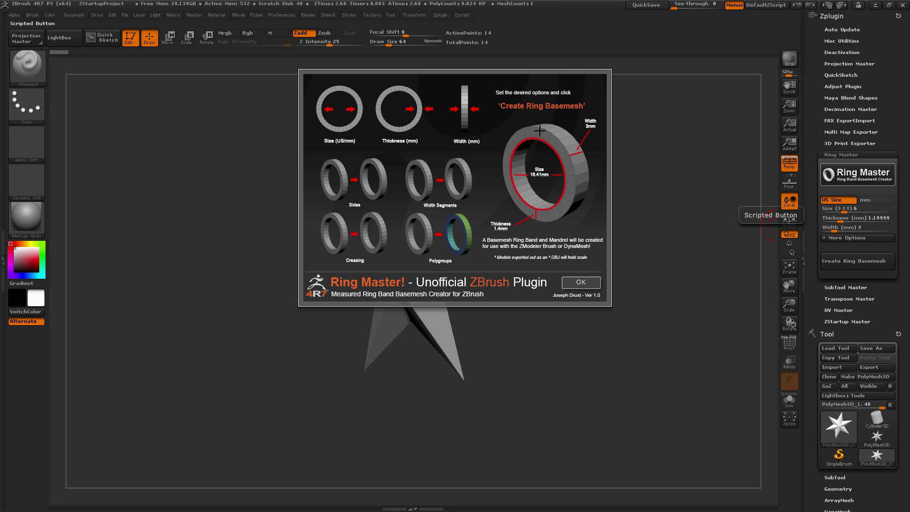
{"action": "left_click", "coordinate": [581, 283]}
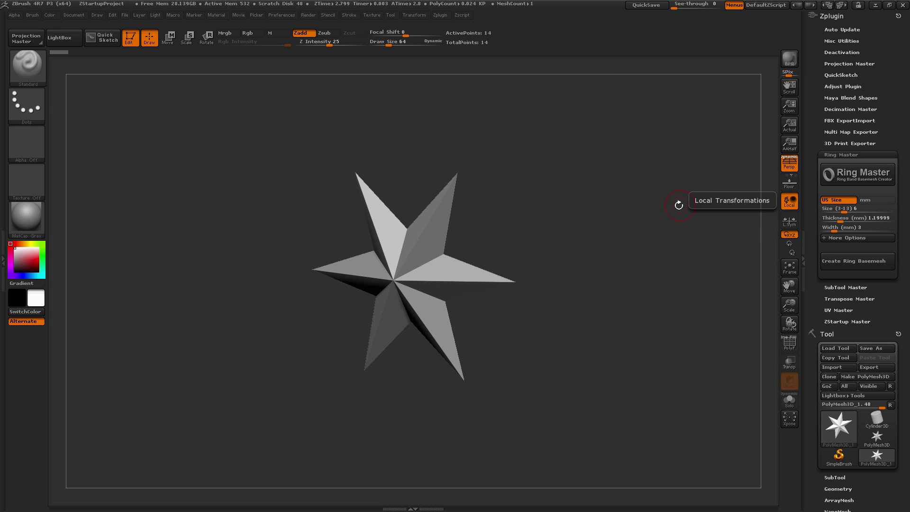
Adjust the ring Size slider, trying mm sizing and returning to US sizes
{"action": "left_click", "coordinate": [846, 209]}
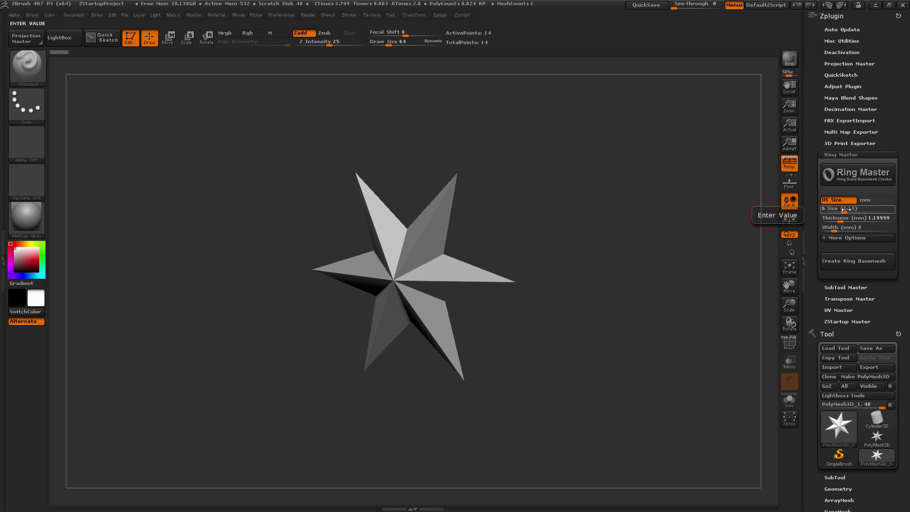
{"action": "mouse_move", "coordinate": [843, 214]}
{"action": "left_mouse_down"}
{"action": "mouse_move", "coordinate": [902, 215]}
{"action": "mouse_move", "coordinate": [822, 217]}
{"action": "mouse_move", "coordinate": [901, 218]}
{"action": "mouse_move", "coordinate": [839, 216]}
{"action": "left_mouse_up"}
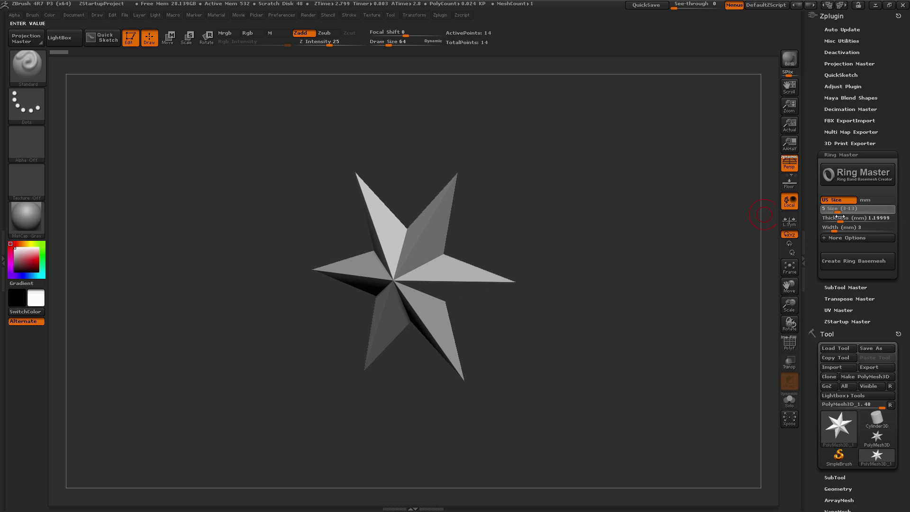
{"action": "left_click", "coordinate": [838, 213]}
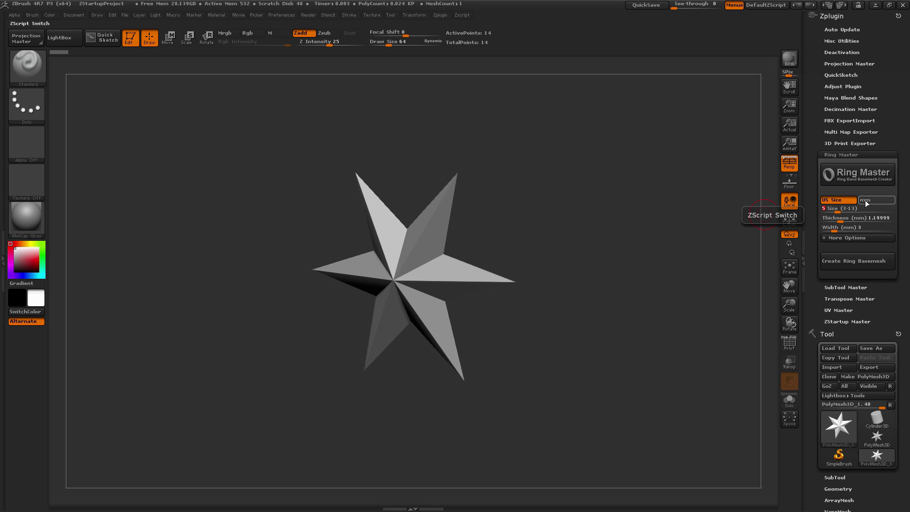
{"action": "left_click", "coordinate": [871, 200]}
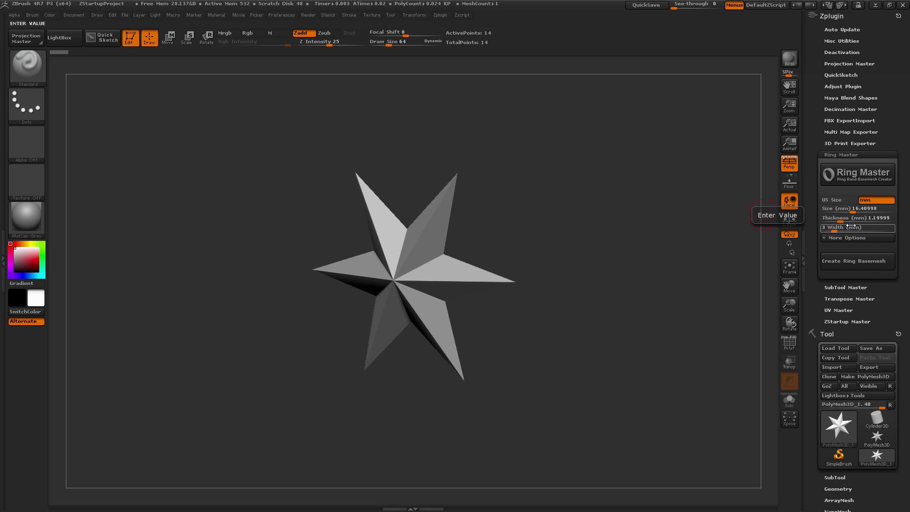
{"action": "left_click", "coordinate": [835, 201]}
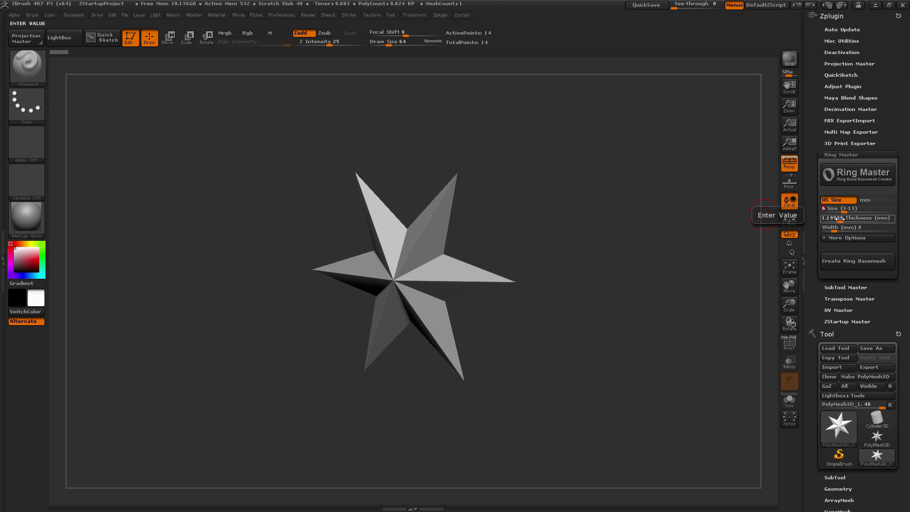
Set band thickness to 2 mm and start entering a 5 mm width
{"action": "left_click", "coordinate": [839, 219]}
{"action": "type", "text": "2"}
{"action": "left_click", "coordinate": [833, 228]}
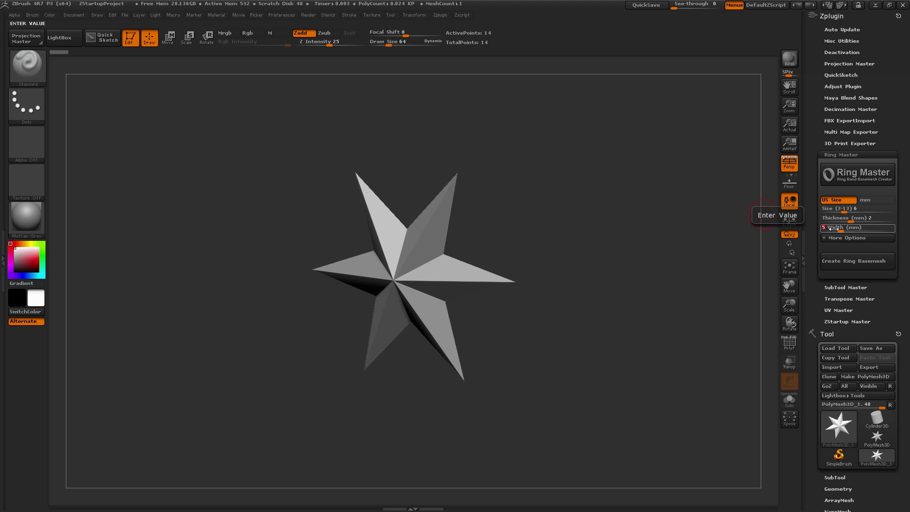
{"action": "left_click", "coordinate": [850, 219]}
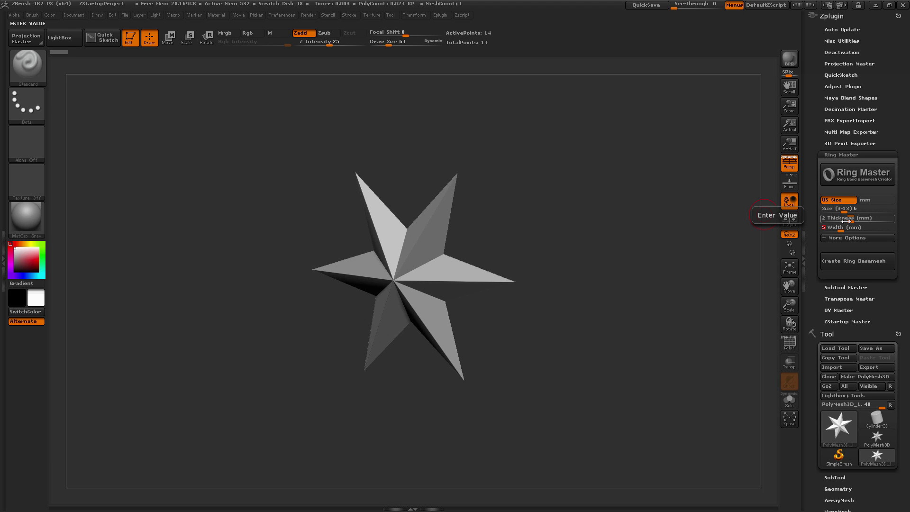
{"action": "key", "text": "Return"}
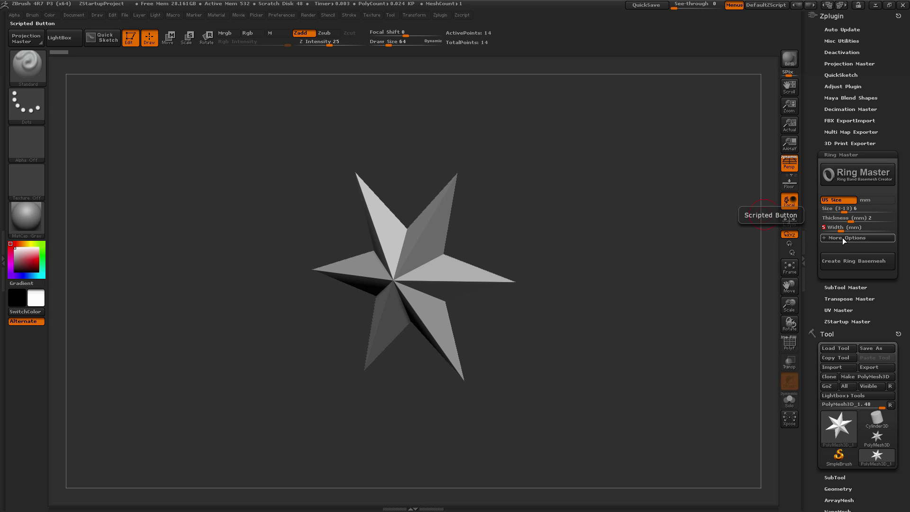
Finish the 5 mm width, review Sides and Thickness in More Options, and save as default
{"action": "type", "text": "5"}
{"action": "left_click", "coordinate": [842, 237]}
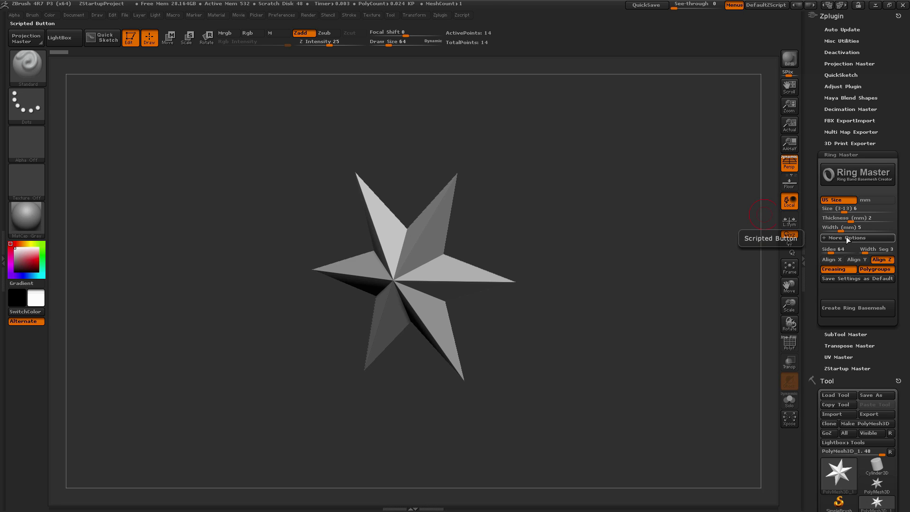
{"action": "left_click", "coordinate": [831, 251]}
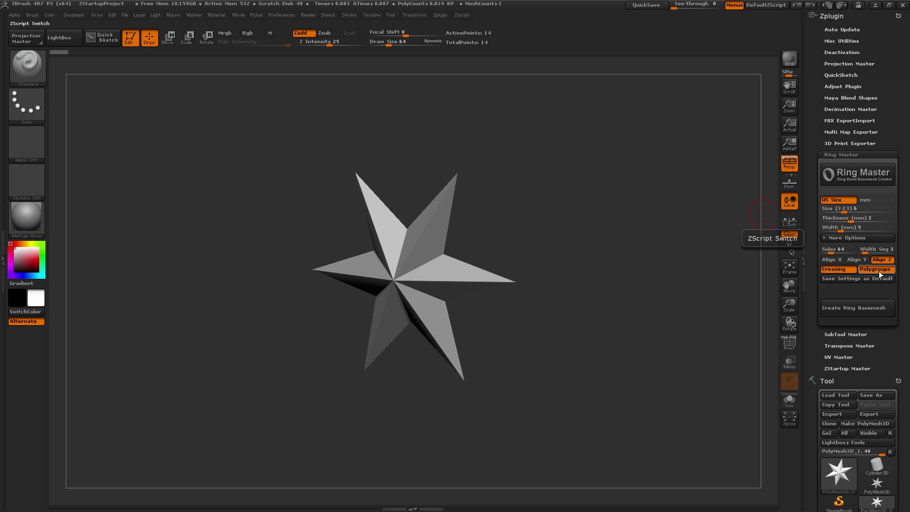
{"action": "left_click", "coordinate": [885, 218]}
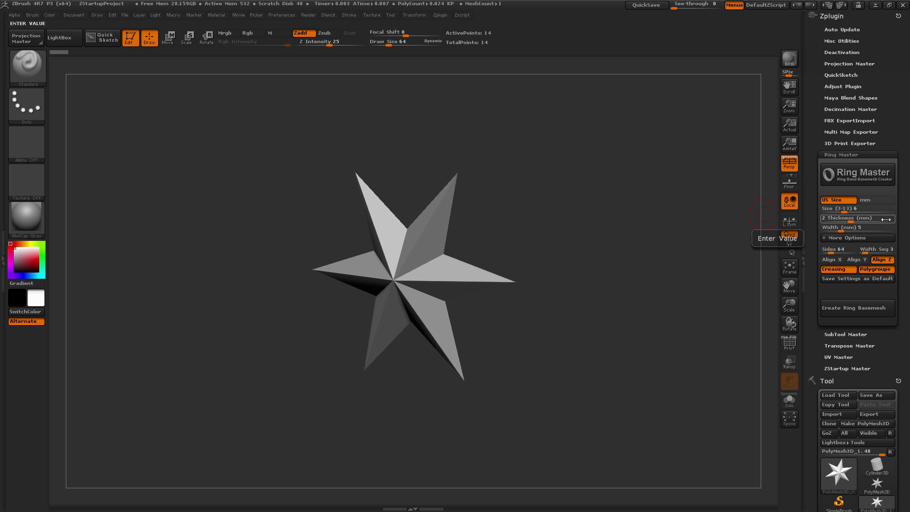
{"action": "key", "text": "Return"}
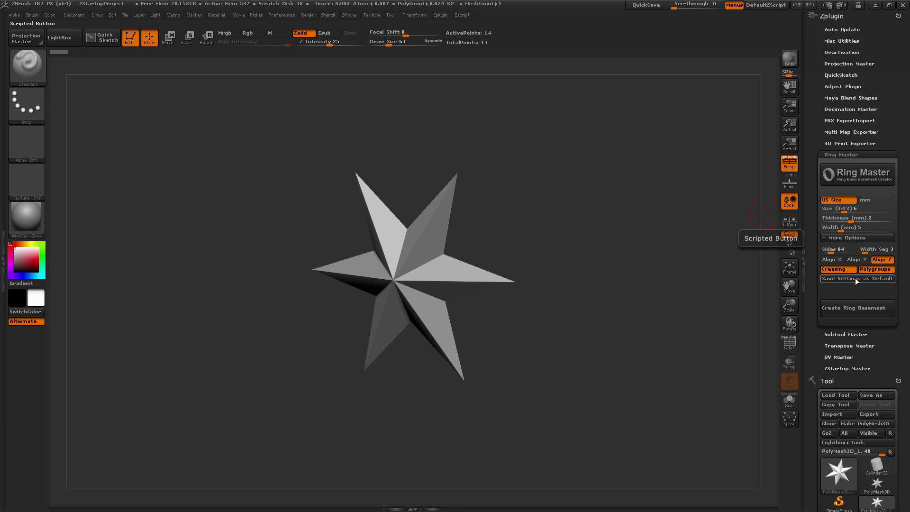
{"action": "left_click", "coordinate": [854, 279]}
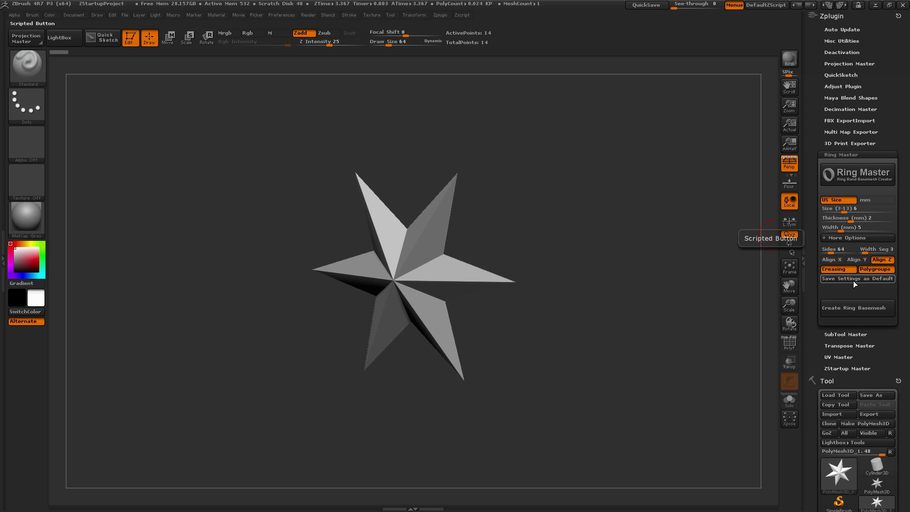
Create the Ring_US_Size6 basemesh, rotate it, and expand the SubTool palette
{"action": "left_click", "coordinate": [851, 308]}
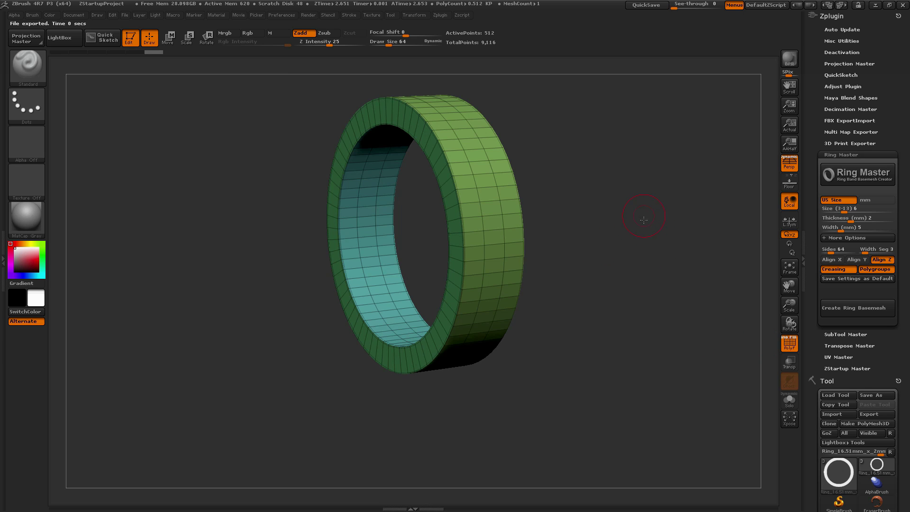
{"action": "left_click_drag", "start_coordinate": [643, 219], "coordinate": [653, 232]}
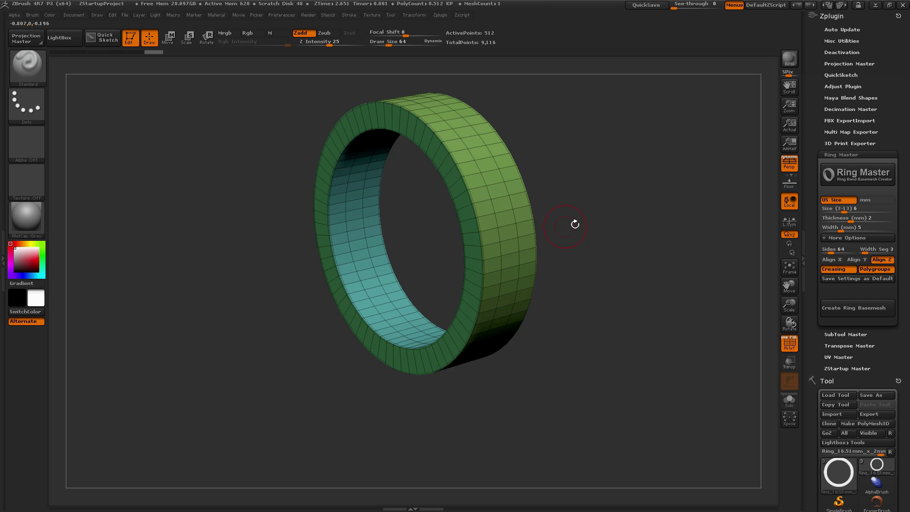
{"action": "mouse_move", "coordinate": [575, 224]}
{"action": "left_mouse_down"}
{"action": "mouse_move", "coordinate": [621, 213]}
{"action": "mouse_move", "coordinate": [549, 223]}
{"action": "mouse_move", "coordinate": [585, 225]}
{"action": "left_mouse_up"}
{"action": "left_click_drag", "start_coordinate": [811, 334], "coordinate": [809, 248]}
{"action": "left_click", "coordinate": [833, 263]}
{"action": "left_click_drag", "start_coordinate": [816, 327], "coordinate": [816, 250]}
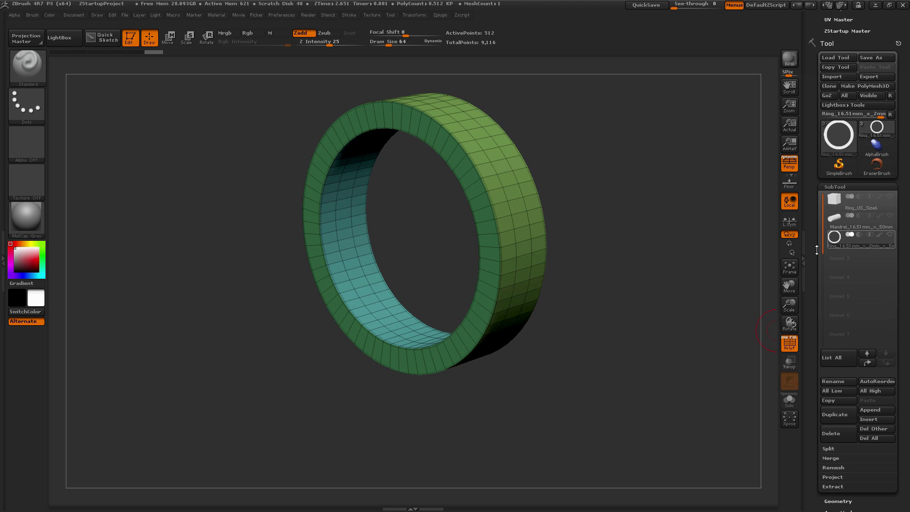
{"action": "left_click_drag", "start_coordinate": [648, 216], "coordinate": [524, 187]}
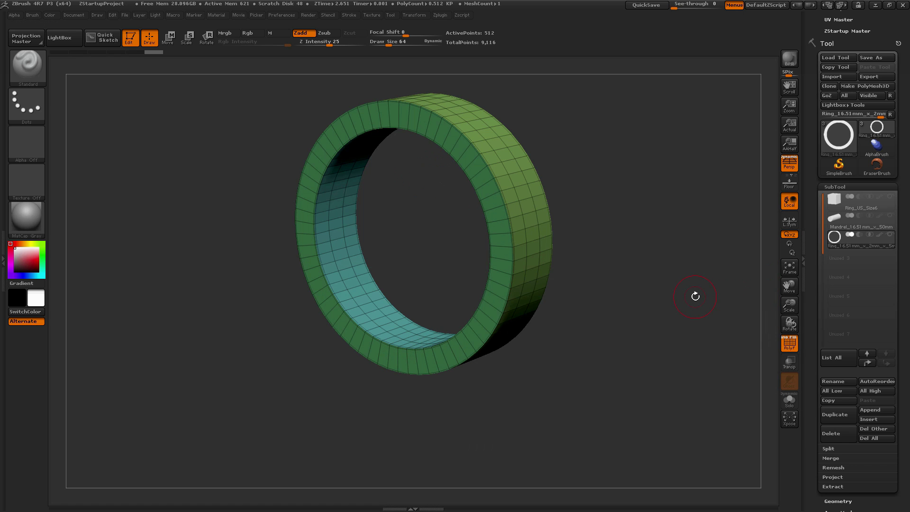
{"action": "mouse_move", "coordinate": [843, 248]}
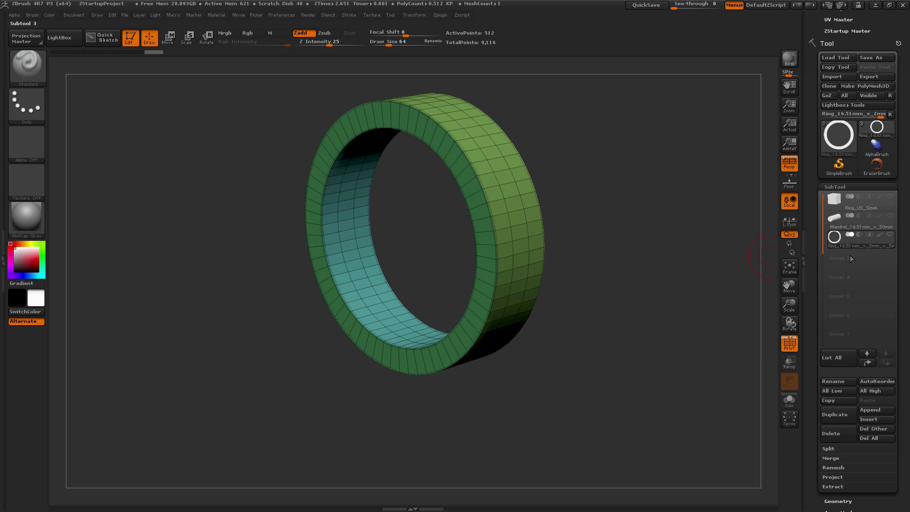
{"action": "left_click_drag", "start_coordinate": [579, 211], "coordinate": [585, 214]}
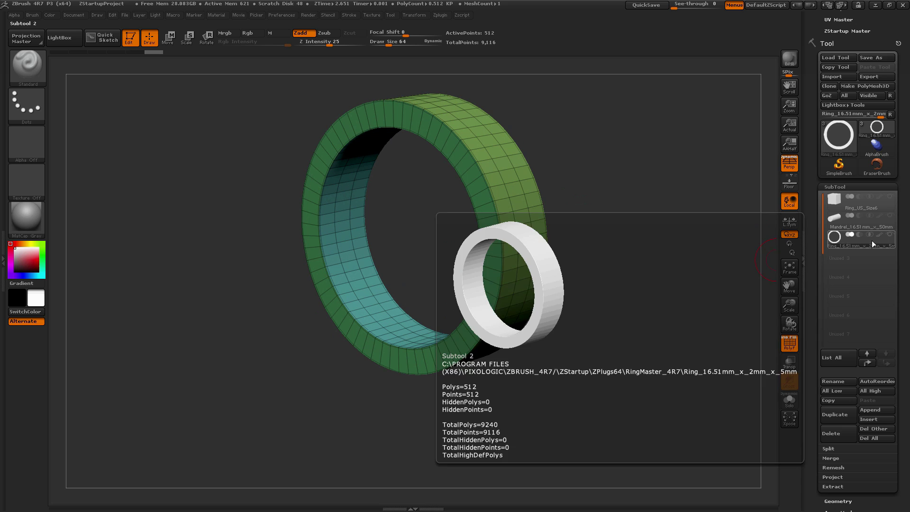
{"action": "left_click", "coordinate": [867, 223]}
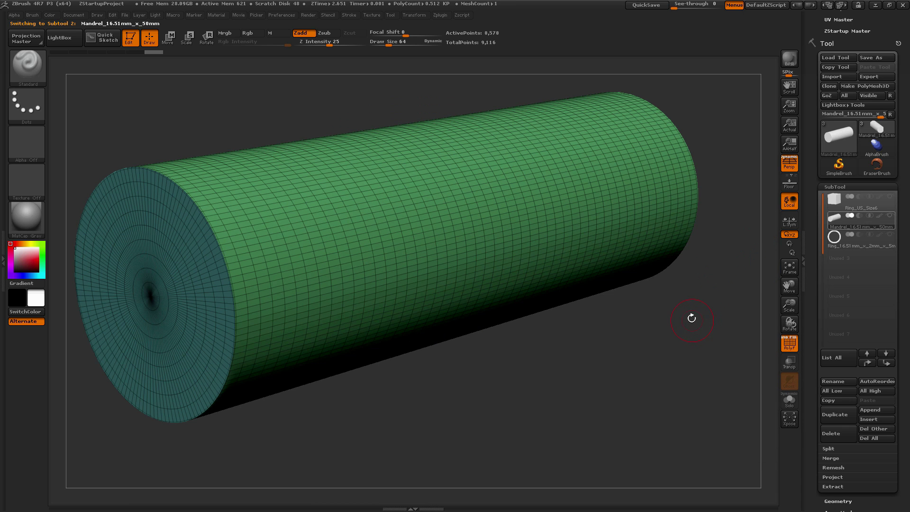
{"action": "left_click_drag", "start_coordinate": [662, 377], "coordinate": [633, 309], "text": "alt"}
{"action": "mouse_move", "coordinate": [846, 228]}
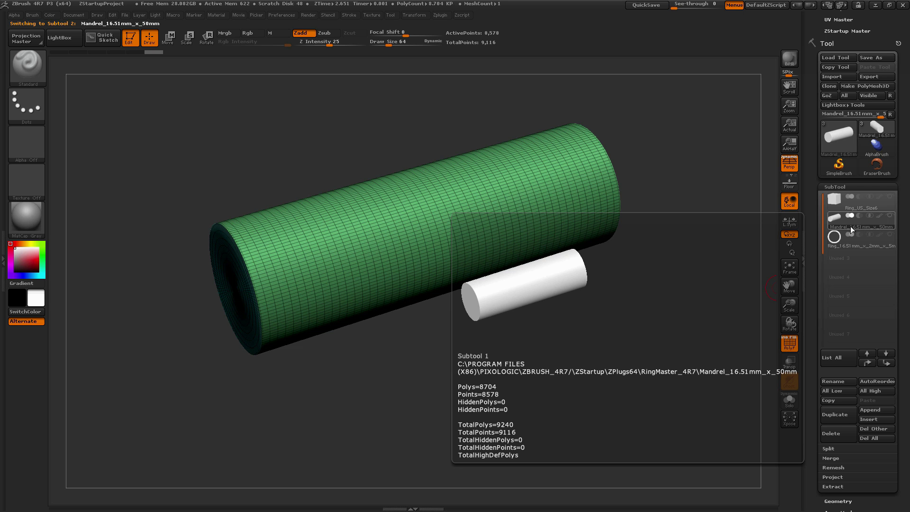
{"action": "mouse_move", "coordinate": [601, 331]}
{"action": "left_mouse_down"}
{"action": "mouse_move", "coordinate": [611, 322]}
{"action": "mouse_move", "coordinate": [572, 331]}
{"action": "mouse_move", "coordinate": [610, 325]}
{"action": "mouse_move", "coordinate": [601, 337]}
{"action": "left_mouse_up"}
{"action": "mouse_move", "coordinate": [847, 227]}
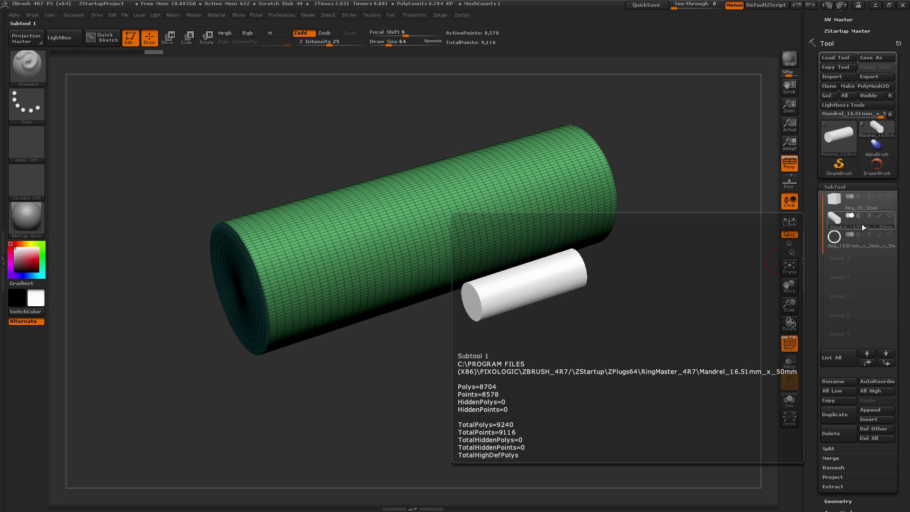
{"action": "left_click", "coordinate": [863, 241]}
{"action": "mouse_move", "coordinate": [658, 283]}
{"action": "left_mouse_down"}
{"action": "mouse_move", "coordinate": [669, 288]}
{"action": "mouse_move", "coordinate": [665, 251]}
{"action": "mouse_move", "coordinate": [654, 284]}
{"action": "mouse_move", "coordinate": [646, 280]}
{"action": "left_mouse_up"}
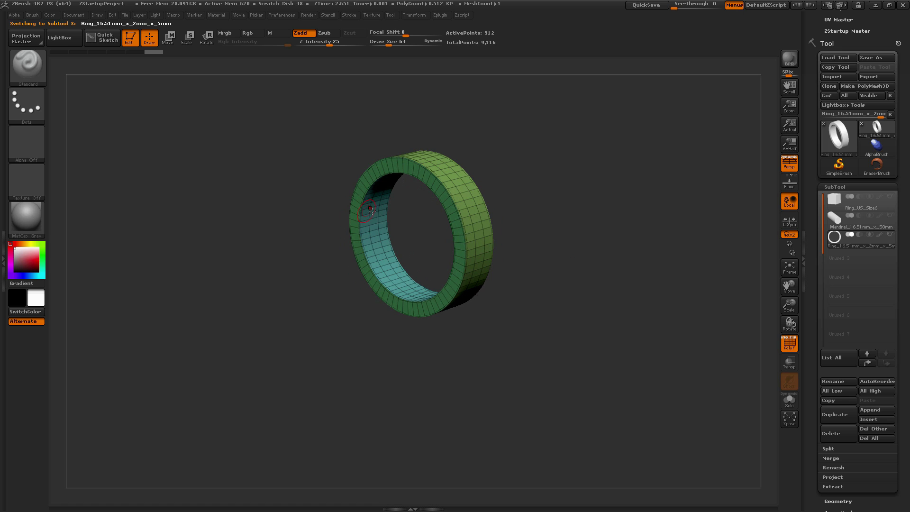
{"action": "mouse_move", "coordinate": [396, 345]}
{"action": "left_mouse_down"}
{"action": "mouse_move", "coordinate": [411, 349]}
{"action": "mouse_move", "coordinate": [404, 346]}
{"action": "left_mouse_up"}
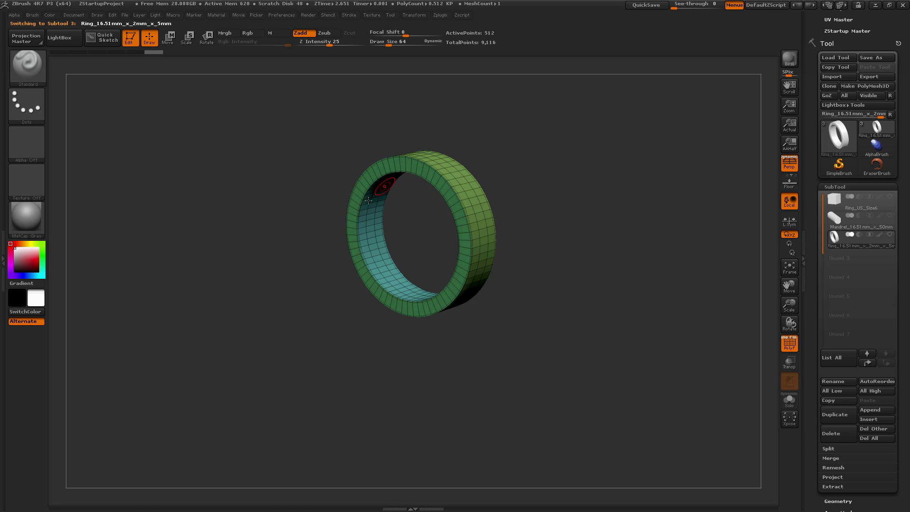
{"action": "left_click_drag", "start_coordinate": [551, 255], "coordinate": [614, 254]}
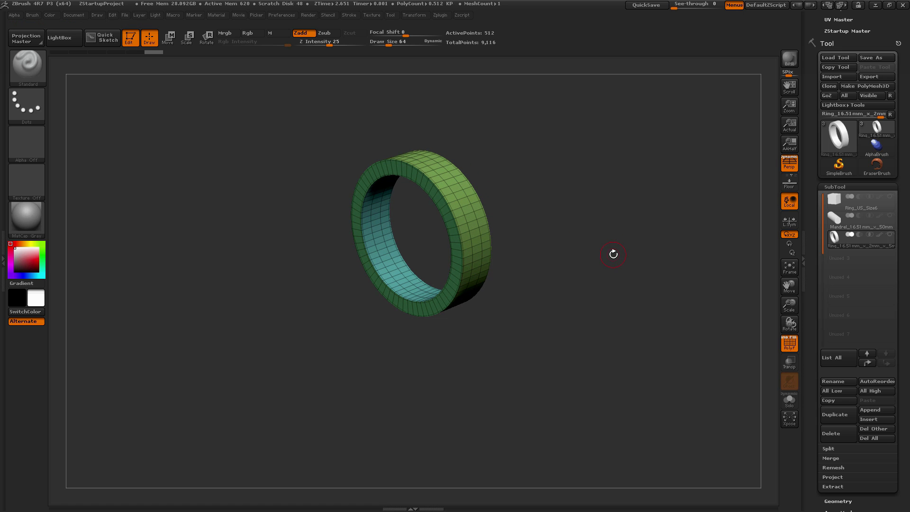
{"action": "left_click", "coordinate": [872, 209]}
{"action": "left_click_drag", "start_coordinate": [686, 262], "coordinate": [703, 274]}
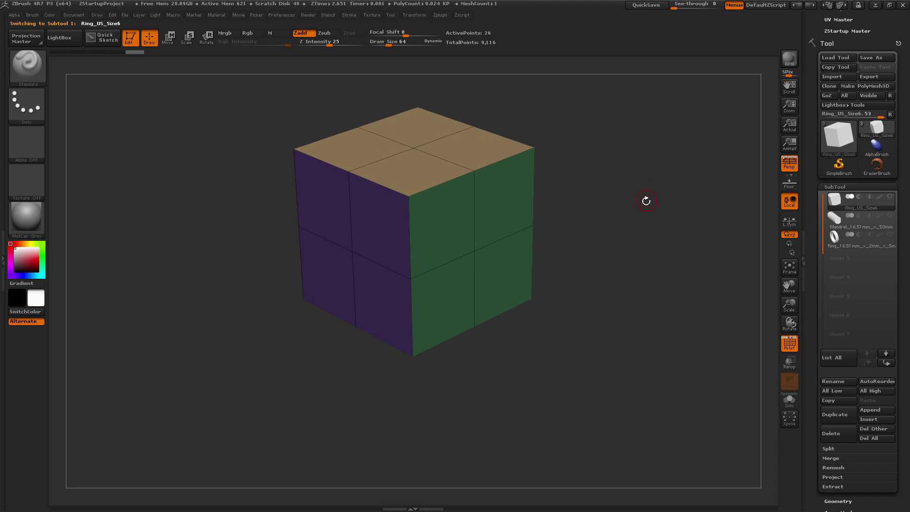
{"action": "mouse_move", "coordinate": [646, 201]}
{"action": "left_mouse_down"}
{"action": "mouse_move", "coordinate": [641, 187]}
{"action": "mouse_move", "coordinate": [638, 203]}
{"action": "left_mouse_up"}
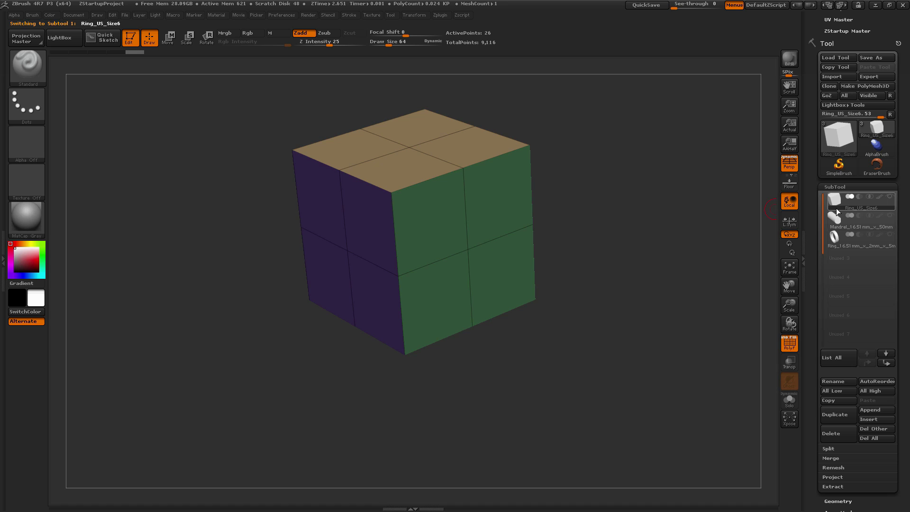
{"action": "left_click", "coordinate": [440, 15]}
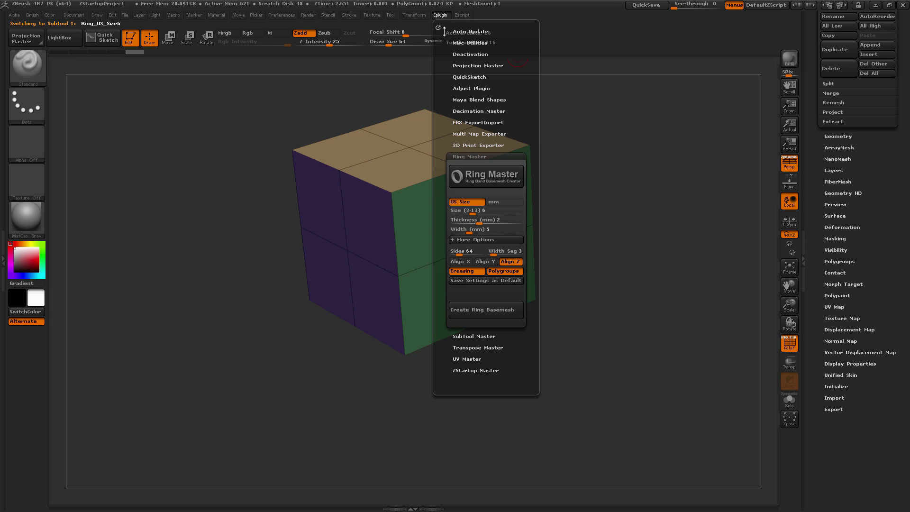
{"action": "left_click", "coordinate": [457, 142]}
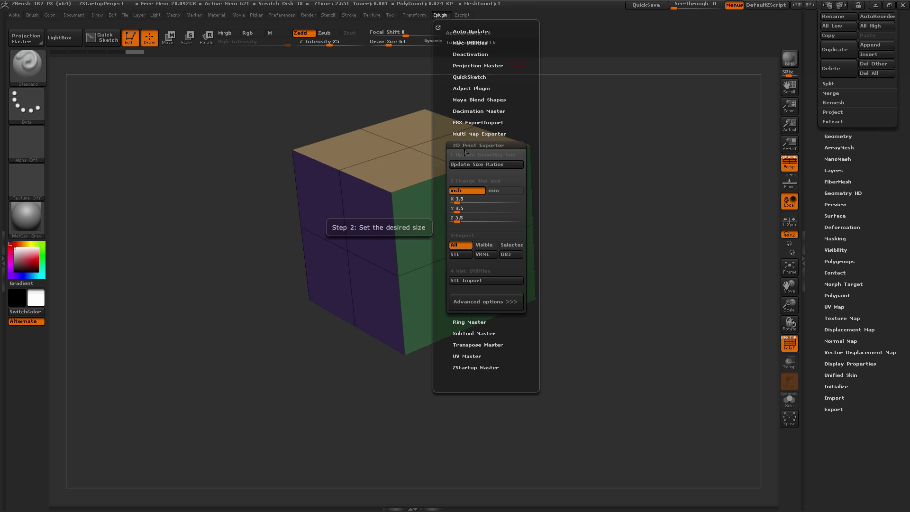
{"action": "left_click_drag", "start_coordinate": [529, 189], "coordinate": [606, 189]}
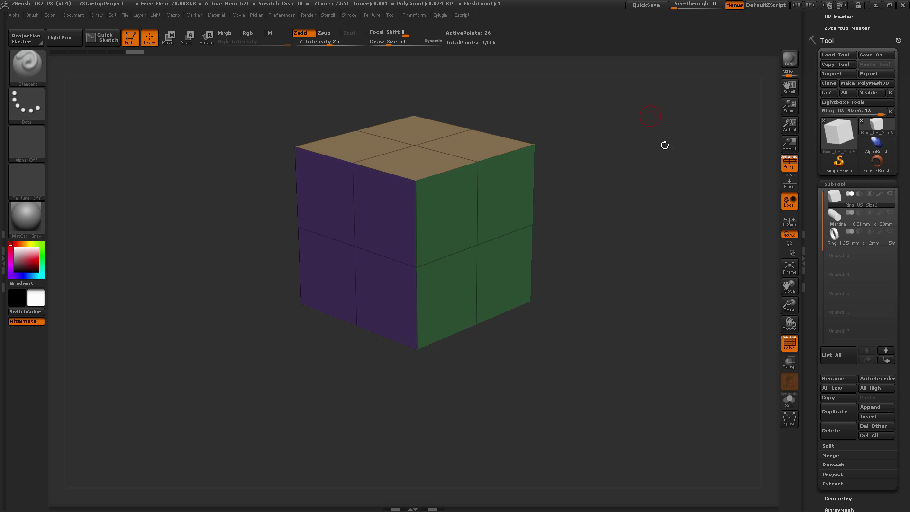
{"action": "left_click_drag", "start_coordinate": [664, 145], "coordinate": [607, 199]}
{"action": "left_click", "coordinate": [863, 240]}
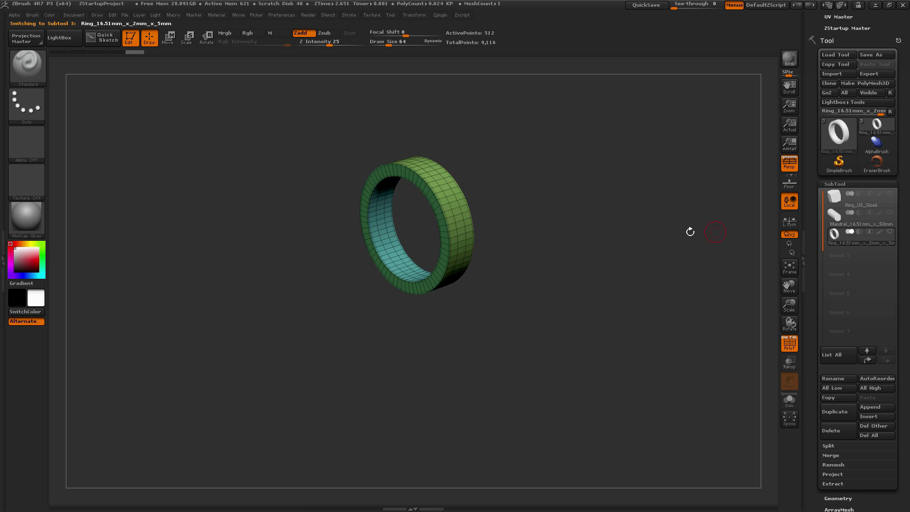
{"action": "left_click_drag", "start_coordinate": [690, 230], "coordinate": [668, 217]}
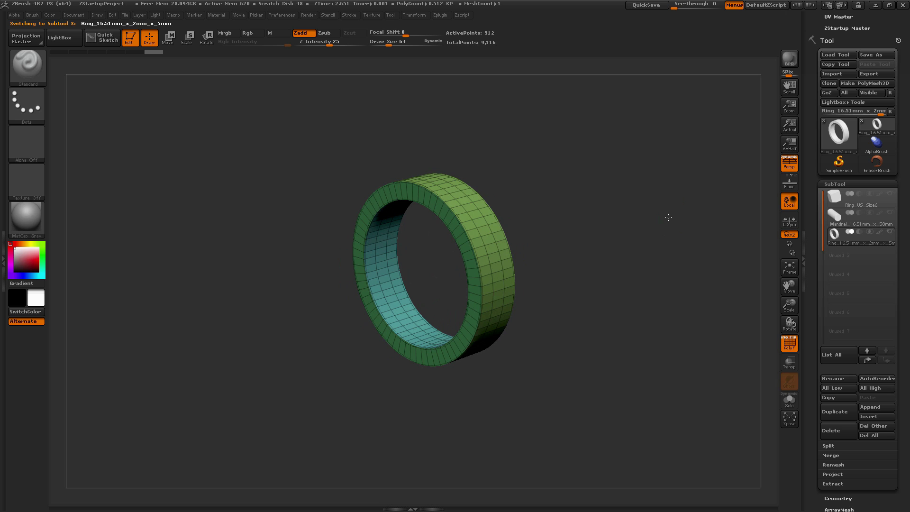
Export the ring as OBJ file Ring_16.51mm_x_2mm_x_5mm
{"action": "left_click", "coordinate": [875, 75]}
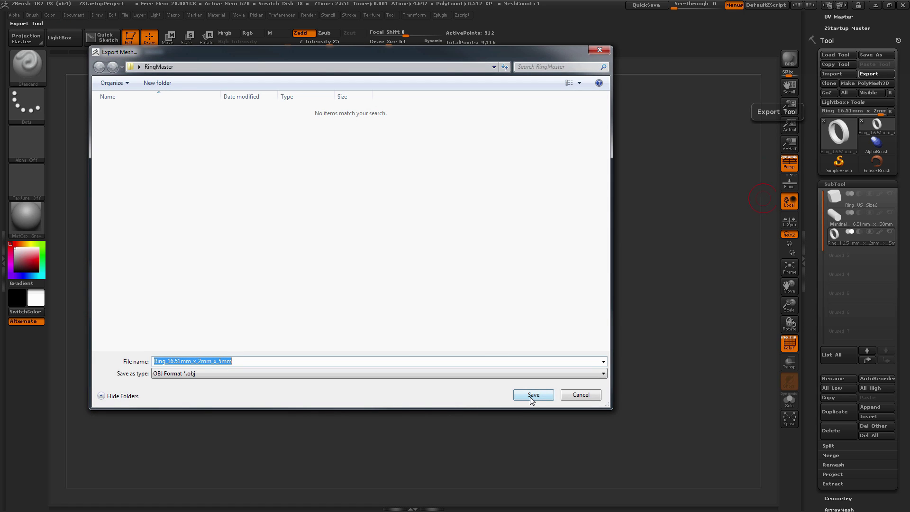
{"action": "left_click", "coordinate": [532, 396]}
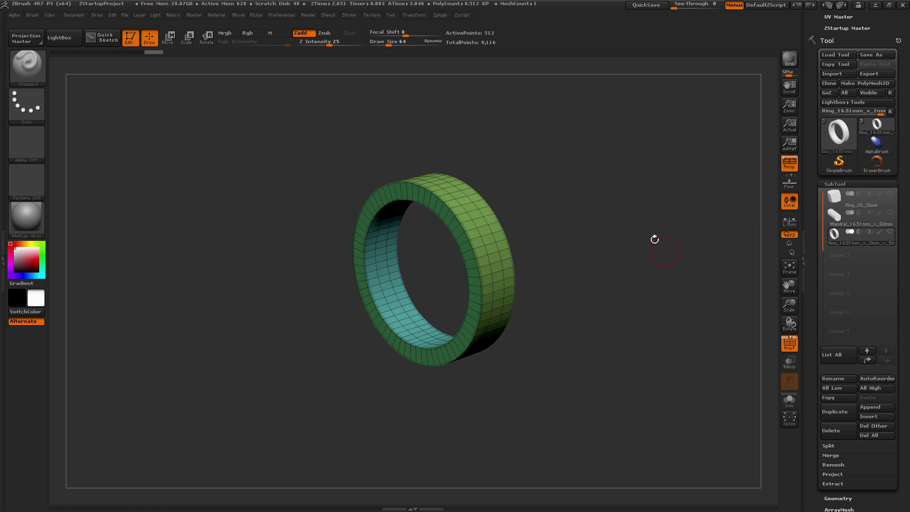
In netfabb, add the Ring_16.51mm_x_2mm_x_5mm OBJ file as a part
{"action": "key", "text": "alt+Tab"}
{"action": "key", "text": "alt+Tab"}
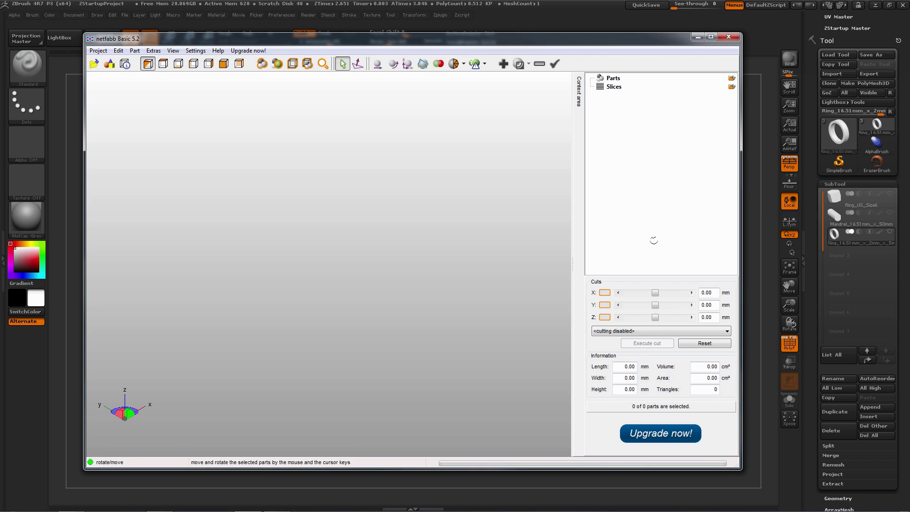
{"action": "left_click", "coordinate": [98, 50]}
{"action": "left_click", "coordinate": [73, 85]}
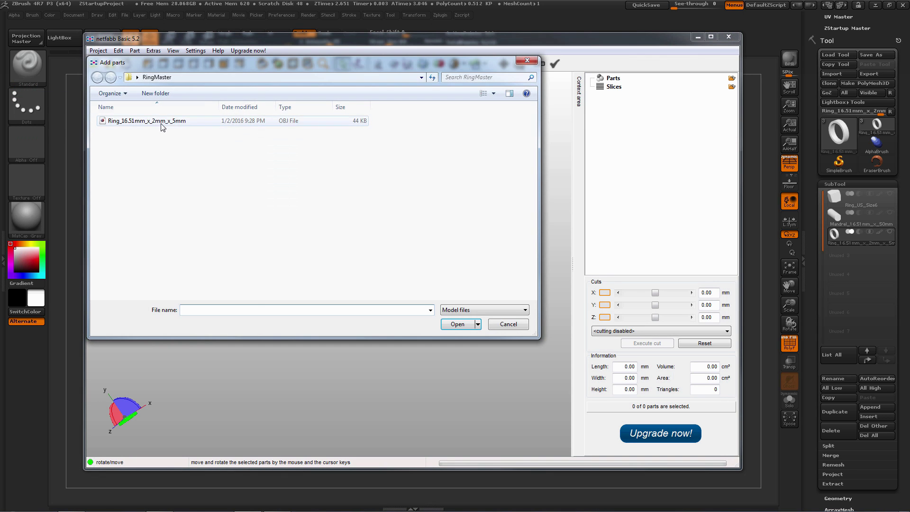
{"action": "double_click", "coordinate": [162, 126]}
{"action": "right_click_drag", "start_coordinate": [475, 203], "coordinate": [514, 118]}
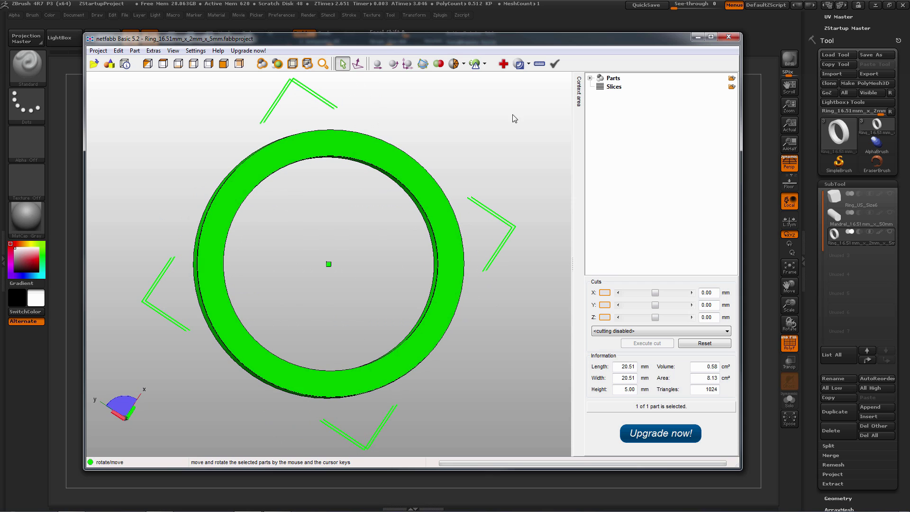
Measure the ring's inner edge with the radius tool, reading Ø16.51 mm
{"action": "left_click", "coordinate": [539, 64]}
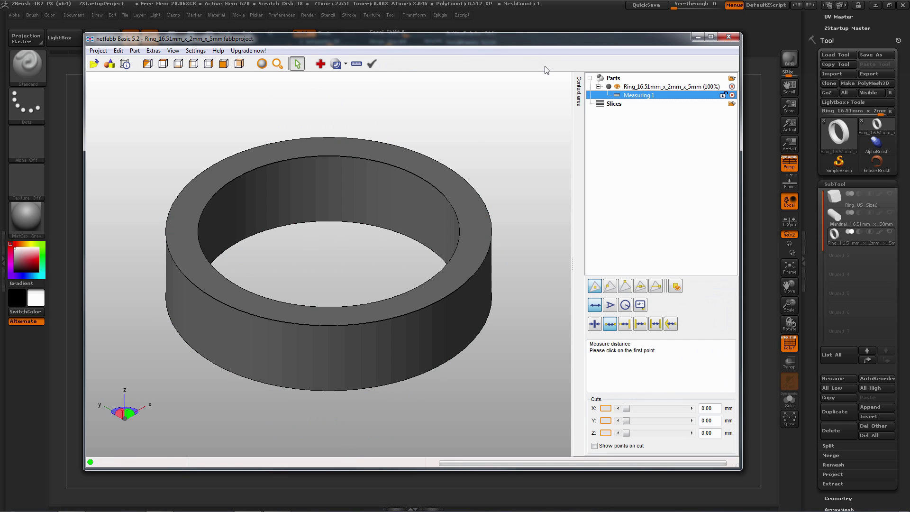
{"action": "right_click_drag", "start_coordinate": [535, 137], "coordinate": [486, 187]}
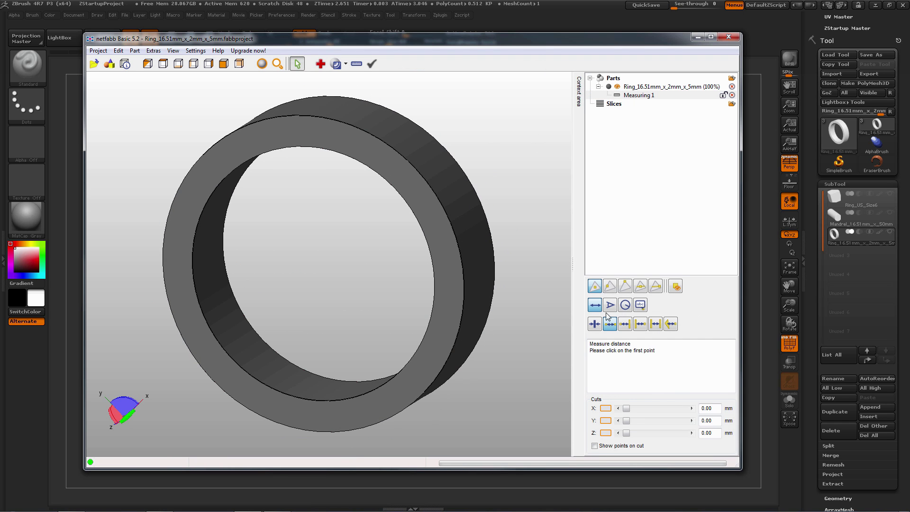
{"action": "left_click", "coordinate": [624, 305]}
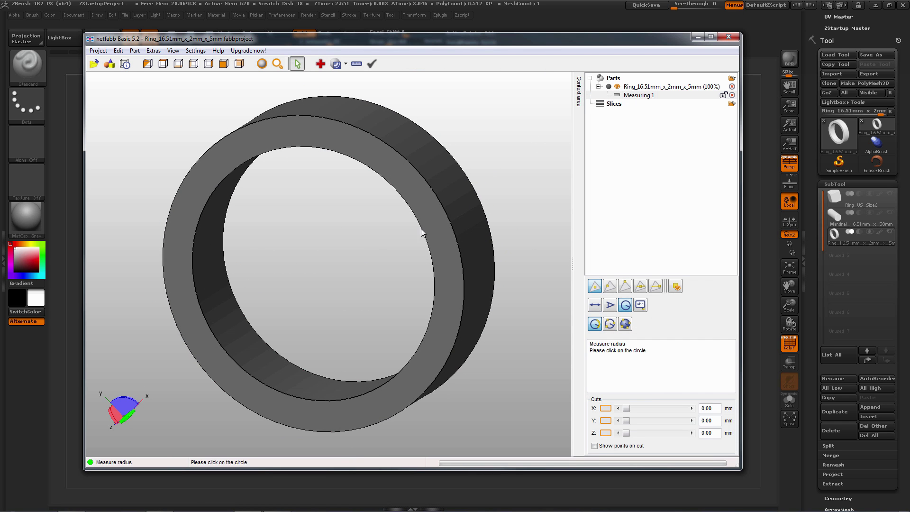
{"action": "left_click", "coordinate": [194, 243]}
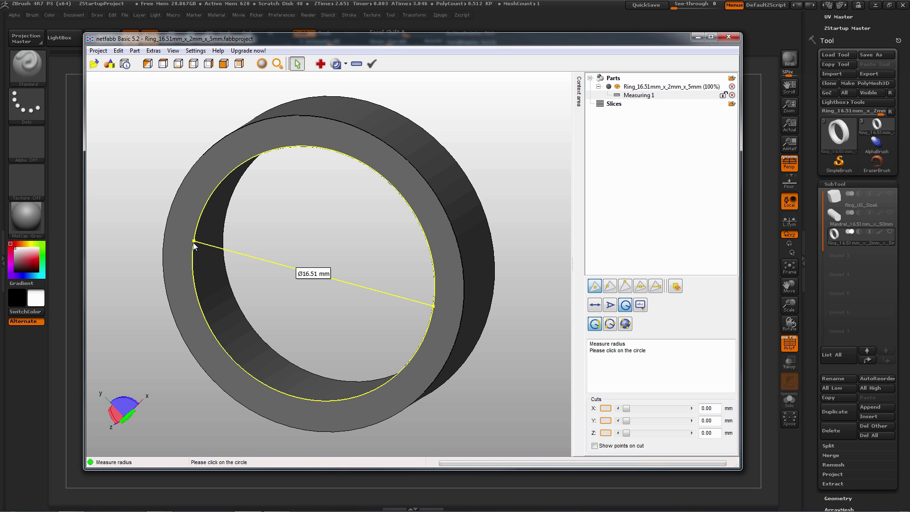
{"action": "left_click", "coordinate": [193, 274]}
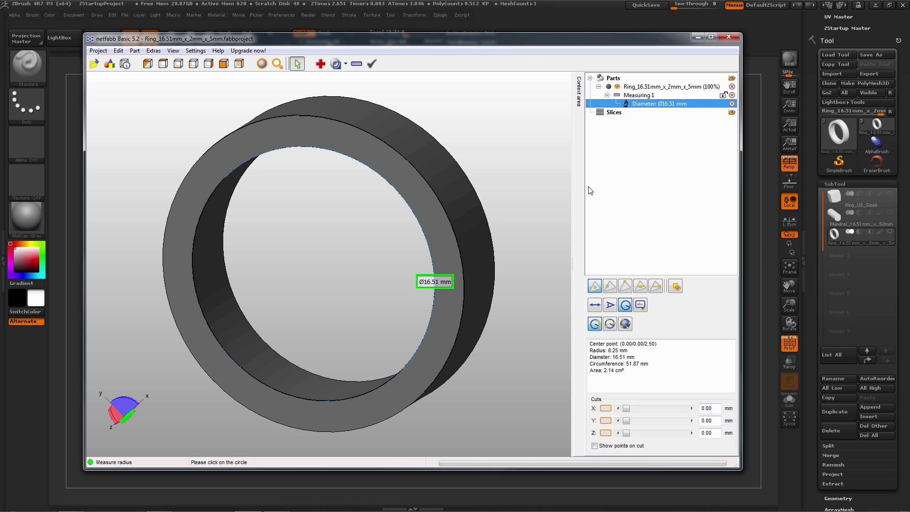
{"action": "left_click", "coordinate": [516, 277]}
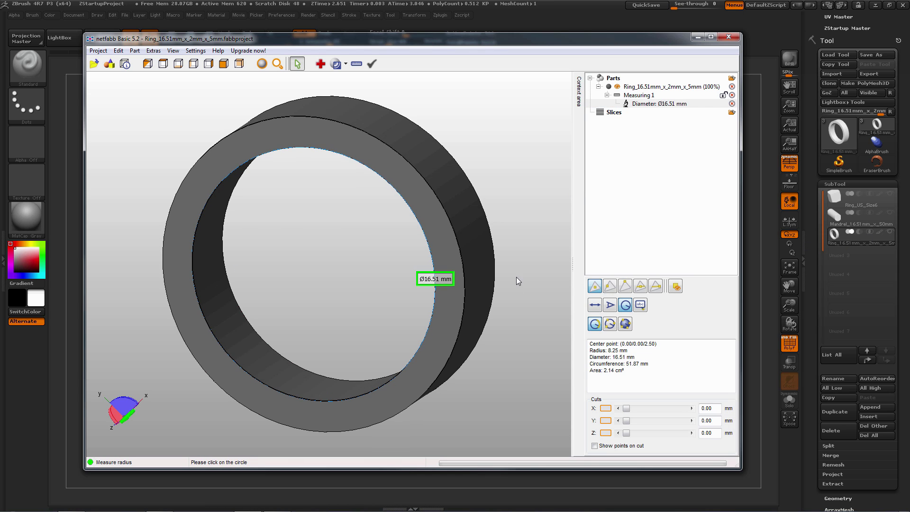
Measure the 5.00 mm band width with the line-to-line distance tool
{"action": "left_click", "coordinate": [595, 305]}
{"action": "left_click", "coordinate": [655, 323]}
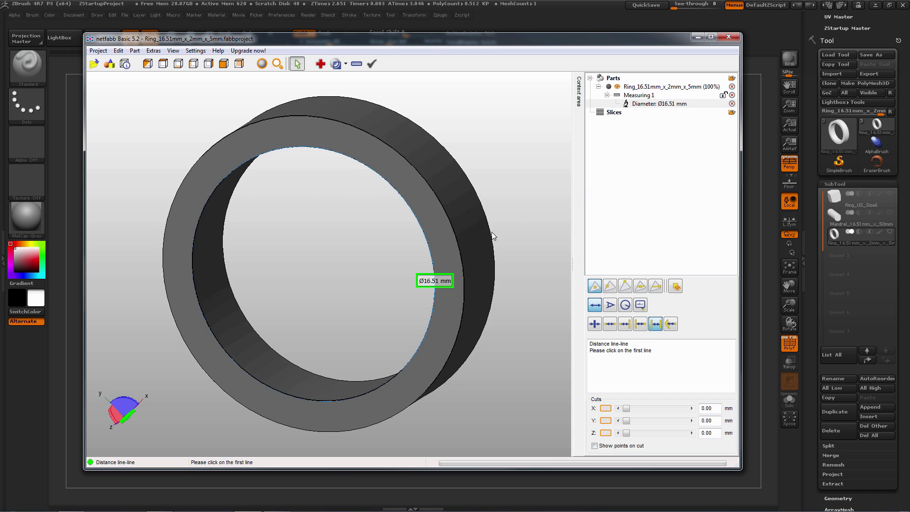
{"action": "right_click_drag", "start_coordinate": [491, 232], "coordinate": [403, 266]}
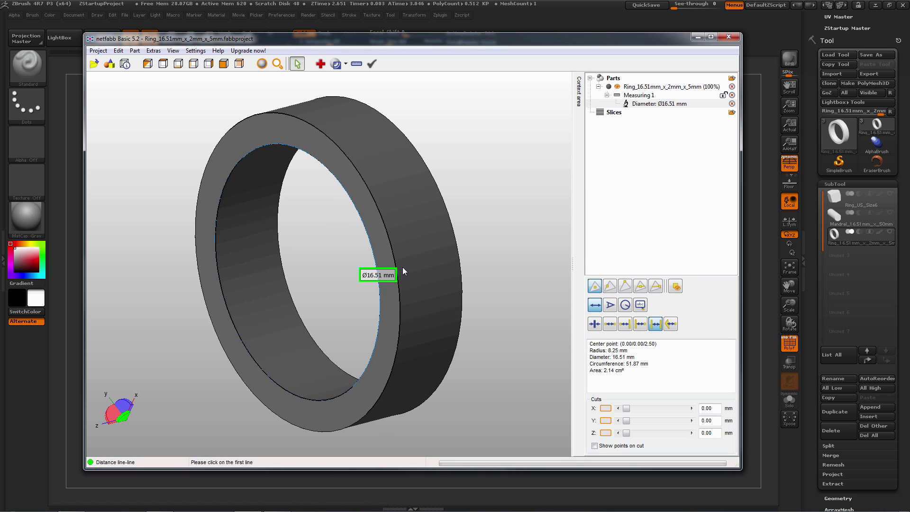
{"action": "left_click", "coordinate": [389, 241]}
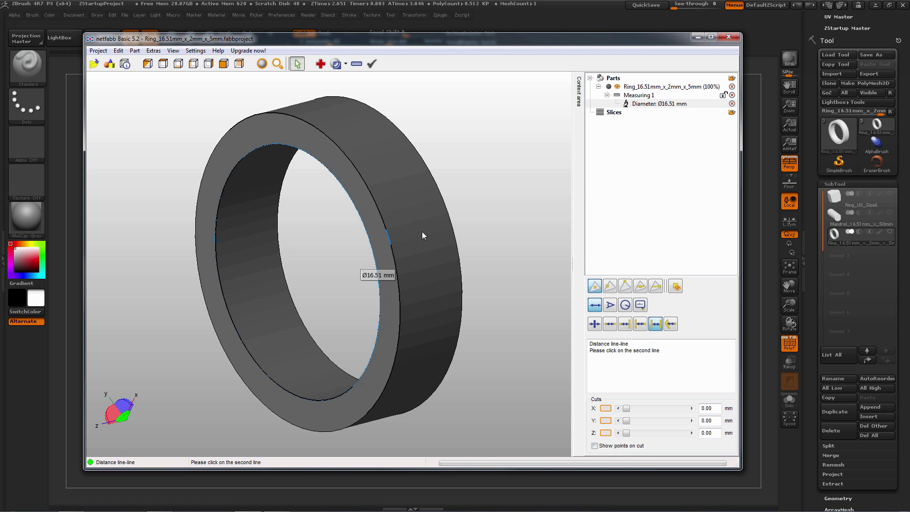
{"action": "left_click", "coordinate": [451, 227]}
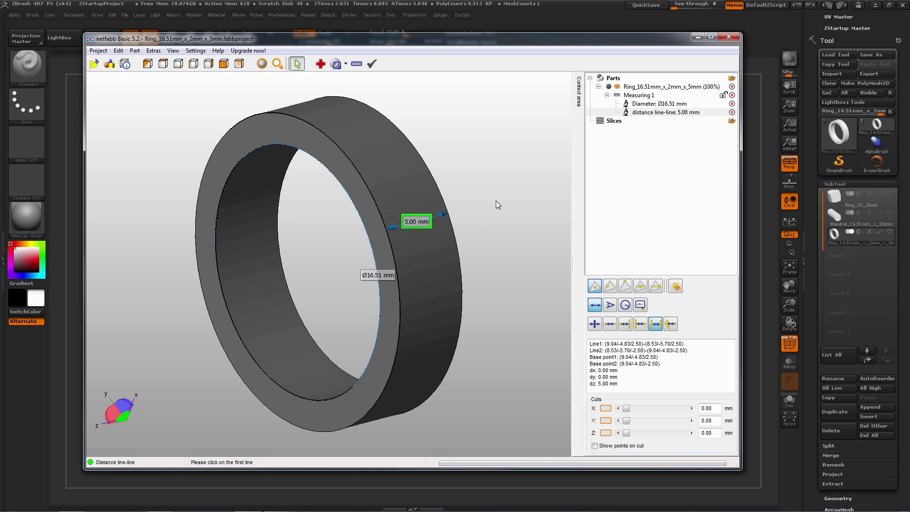
Measure the 2.00 mm wall thickness between the inner and outer edges
{"action": "right_click_drag", "start_coordinate": [496, 203], "coordinate": [468, 205]}
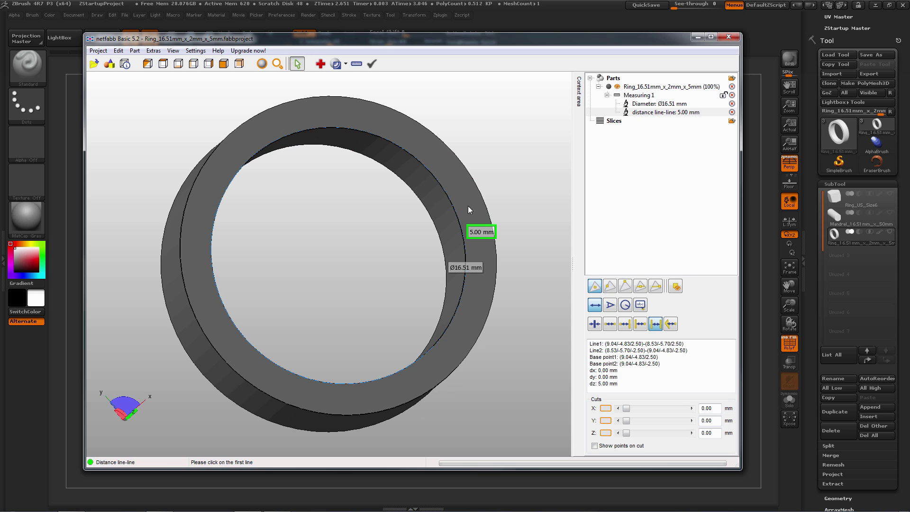
{"action": "left_click", "coordinate": [454, 211]}
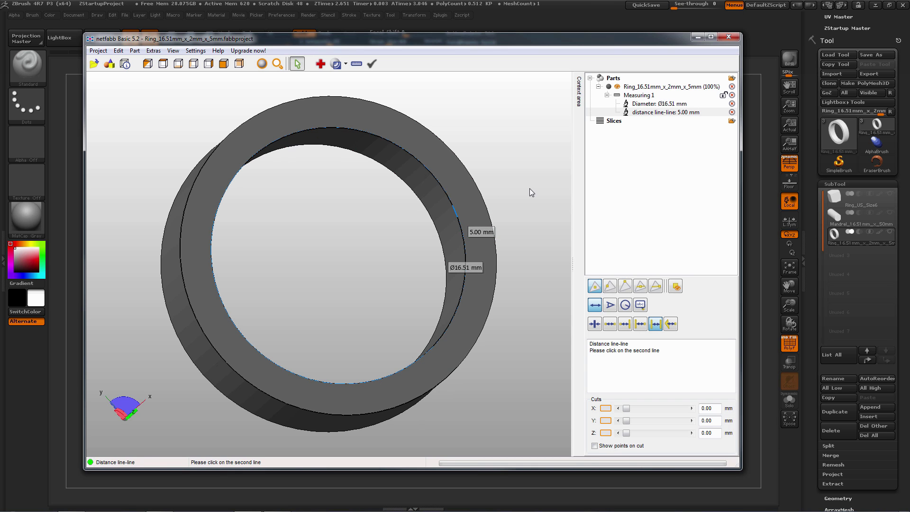
{"action": "right_click_drag", "start_coordinate": [530, 189], "coordinate": [451, 211]}
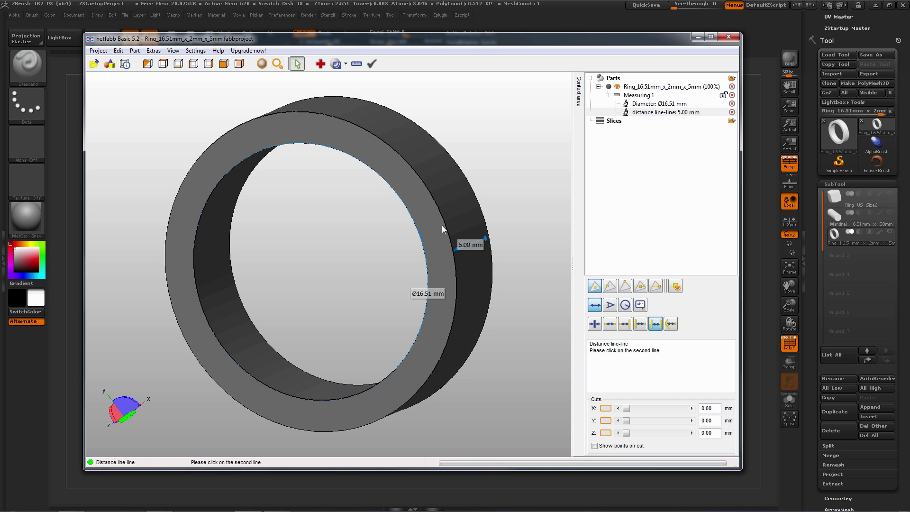
{"action": "left_click", "coordinate": [453, 229]}
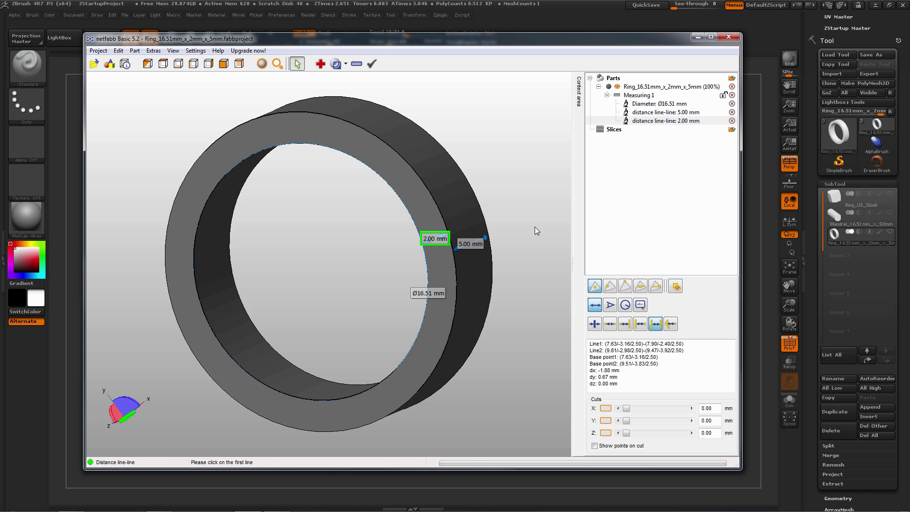
{"action": "mouse_move", "coordinate": [388, 221]}
{"action": "right_mouse_down"}
{"action": "mouse_move", "coordinate": [408, 218]}
{"action": "mouse_move", "coordinate": [394, 228]}
{"action": "right_mouse_up"}
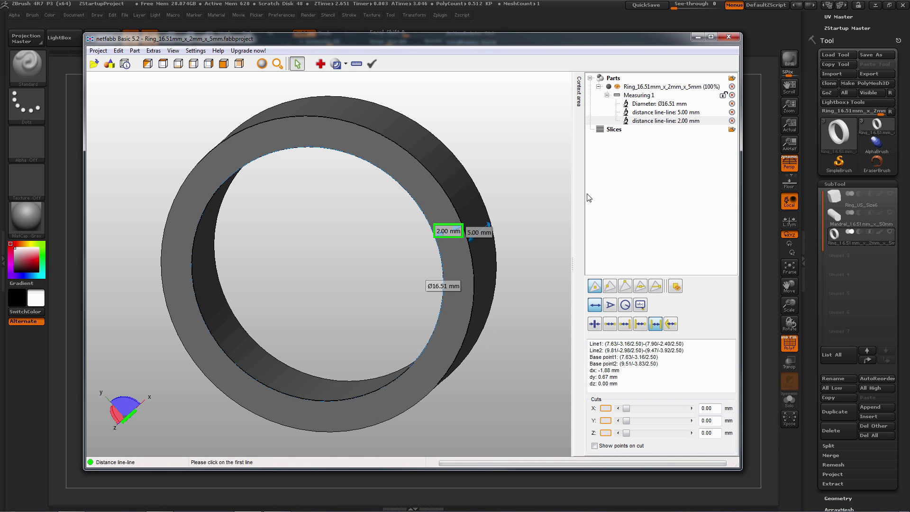
Back in ZBrush, generate a new size 6 ring basemesh from Ring Master
{"action": "left_click", "coordinate": [749, 181]}
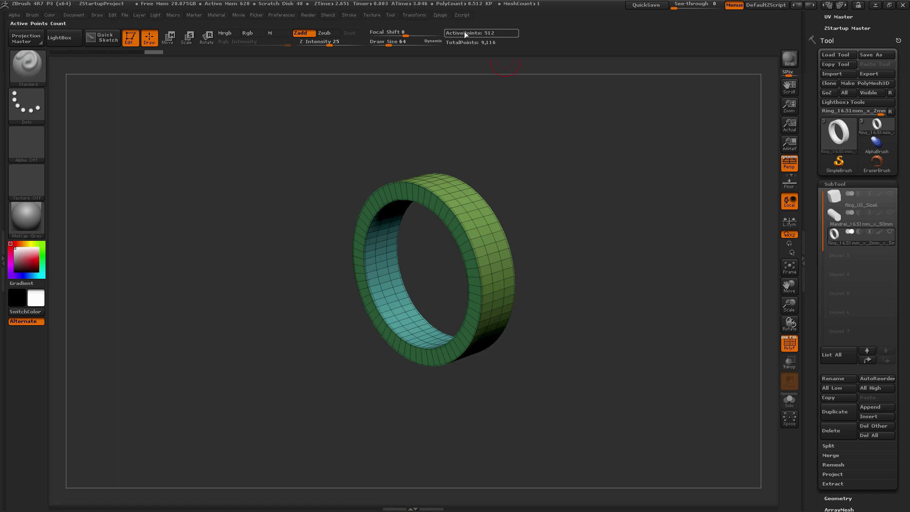
{"action": "left_click", "coordinate": [440, 15]}
{"action": "left_click", "coordinate": [464, 145]}
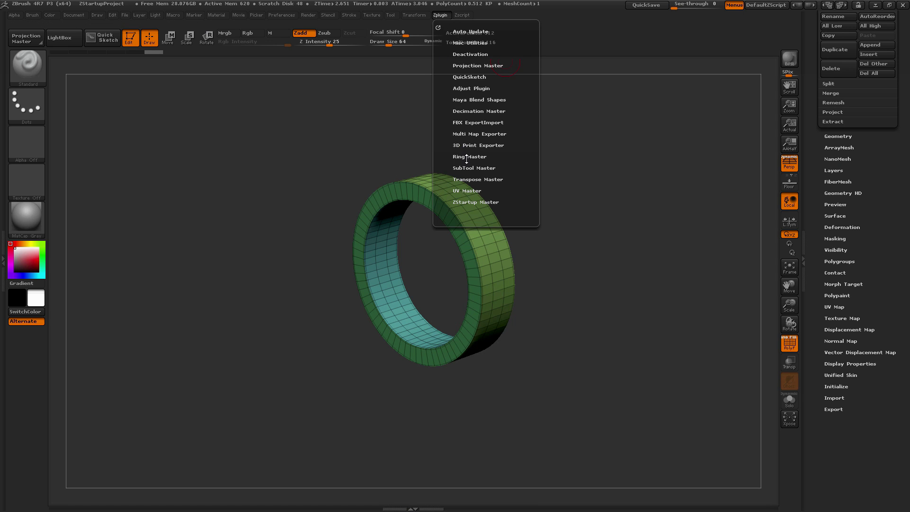
{"action": "left_click", "coordinate": [466, 156]}
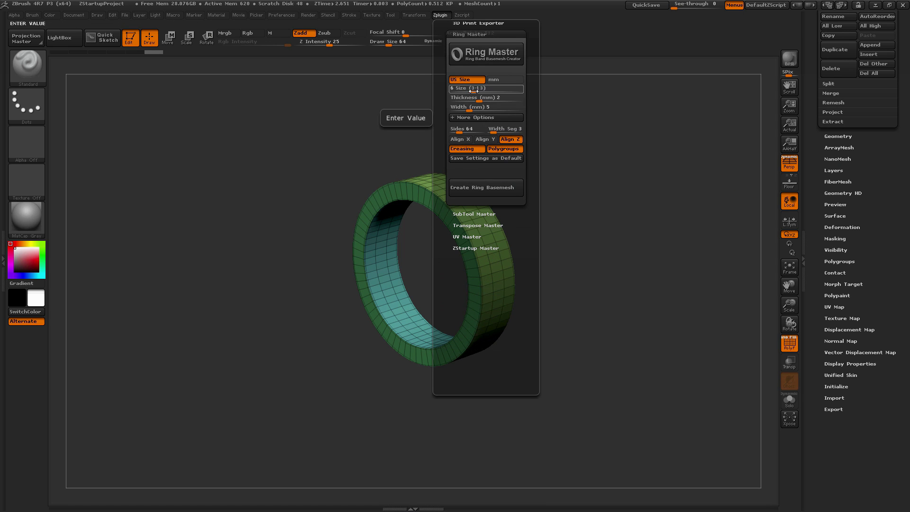
{"action": "key", "text": "Return"}
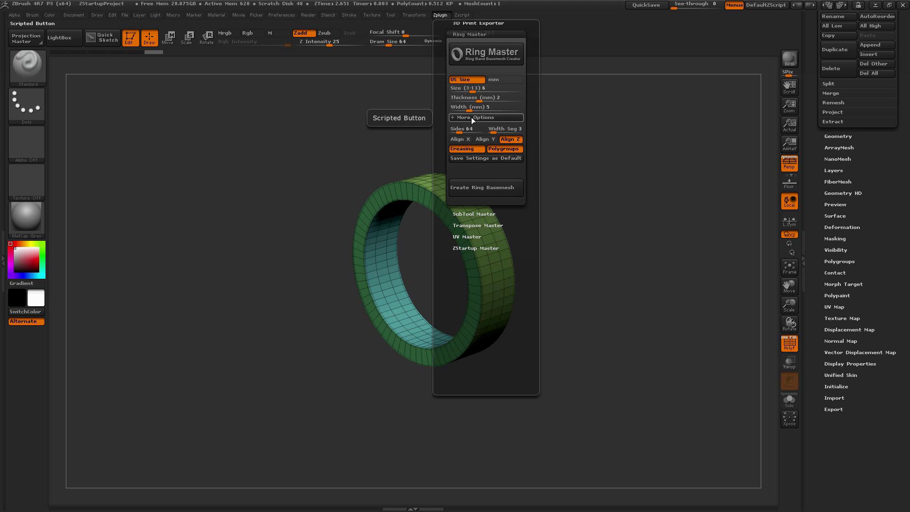
{"action": "left_click", "coordinate": [485, 187]}
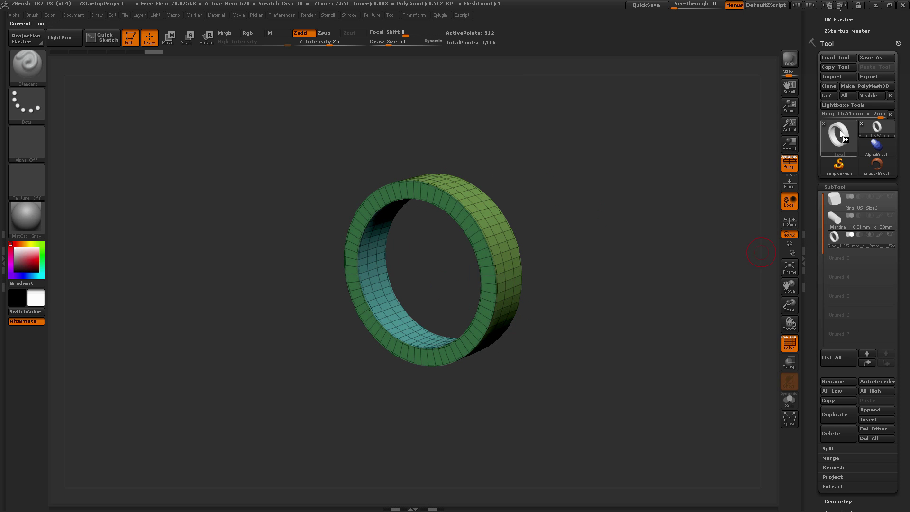
Orbit the new ring band to inspect its mesh from several angles
{"action": "left_click_drag", "start_coordinate": [642, 220], "coordinate": [636, 267]}
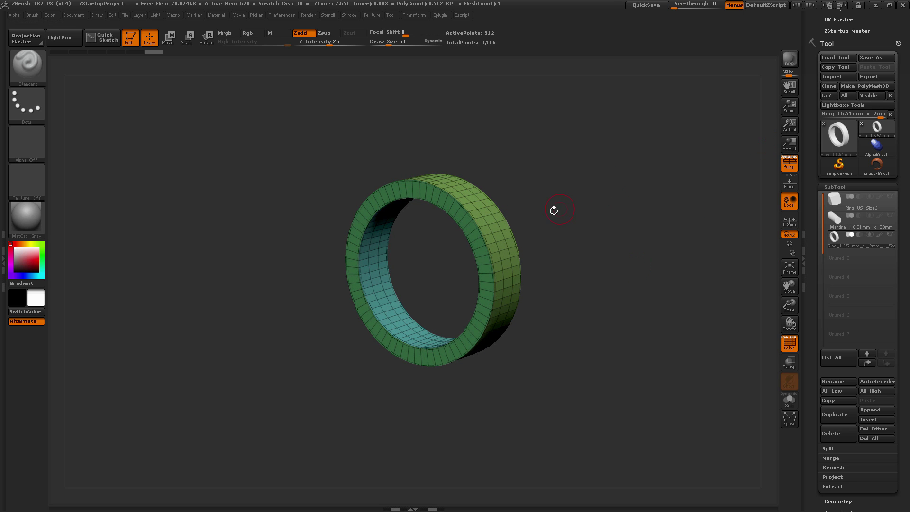
{"action": "left_click_drag", "start_coordinate": [554, 210], "coordinate": [553, 212]}
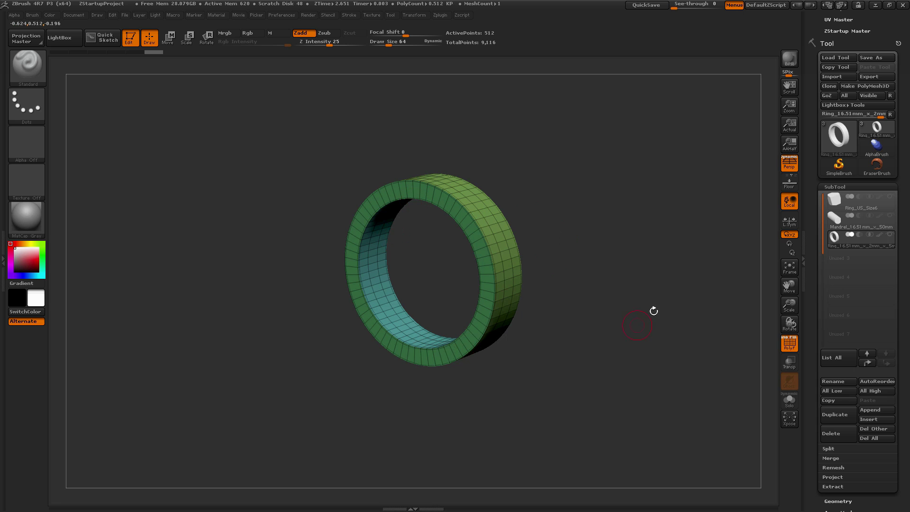
{"action": "left_click_drag", "start_coordinate": [654, 311], "coordinate": [613, 275]}
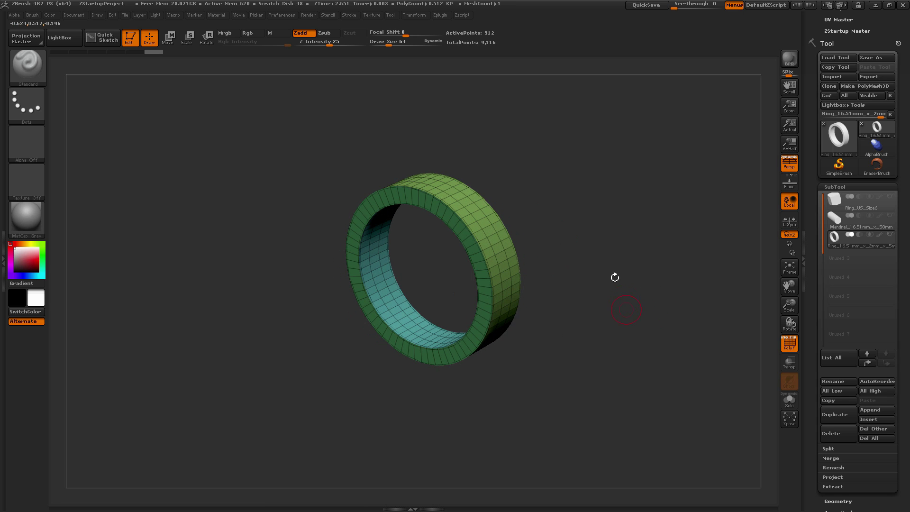
{"action": "mouse_move", "coordinate": [572, 342]}
{"action": "left_mouse_down"}
{"action": "mouse_move", "coordinate": [576, 327]}
{"action": "mouse_move", "coordinate": [540, 342]}
{"action": "mouse_move", "coordinate": [570, 340]}
{"action": "left_mouse_up"}
{"action": "left_click", "coordinate": [441, 16]}
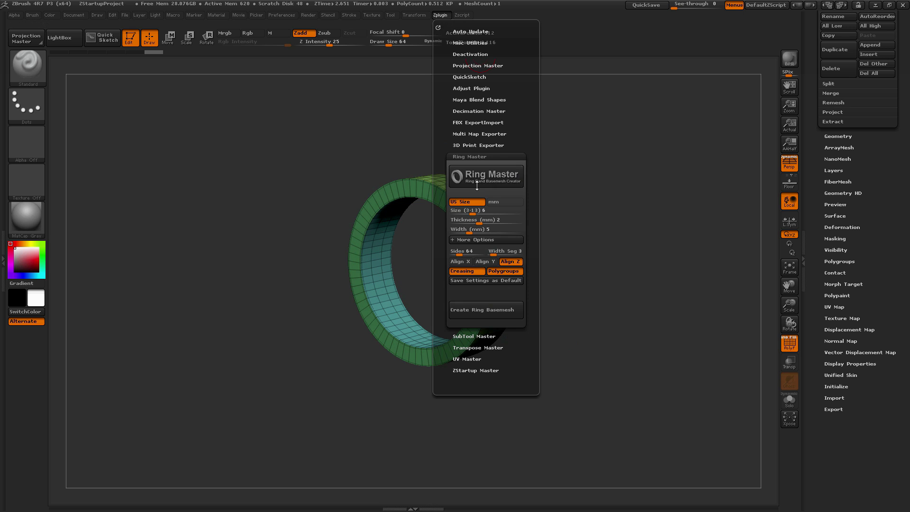
{"action": "mouse_move", "coordinate": [589, 250]}
{"action": "left_mouse_down"}
{"action": "mouse_move", "coordinate": [595, 238]}
{"action": "mouse_move", "coordinate": [604, 243]}
{"action": "mouse_move", "coordinate": [594, 234]}
{"action": "left_mouse_up"}
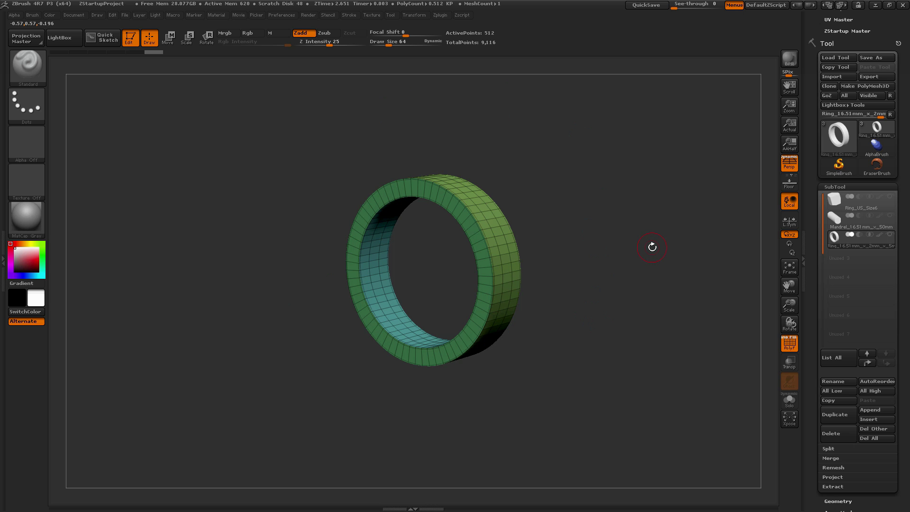
With the ZModeler brush, bevel the band's edge loops using Bevel EdgeLoop Complete
{"action": "left_click_drag", "start_coordinate": [614, 227], "coordinate": [527, 224]}
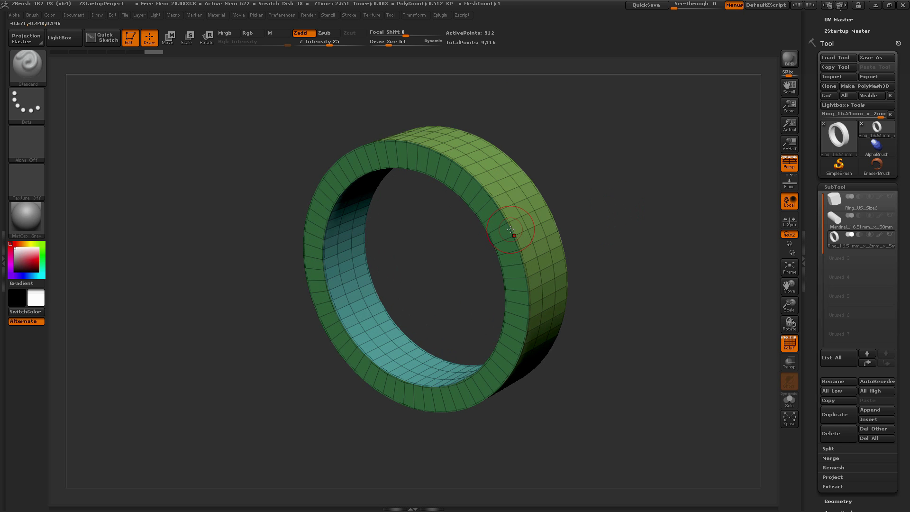
{"action": "key", "text": "b"}
{"action": "key", "text": "z"}
{"action": "key", "text": "m"}
{"action": "key", "text": "space"}
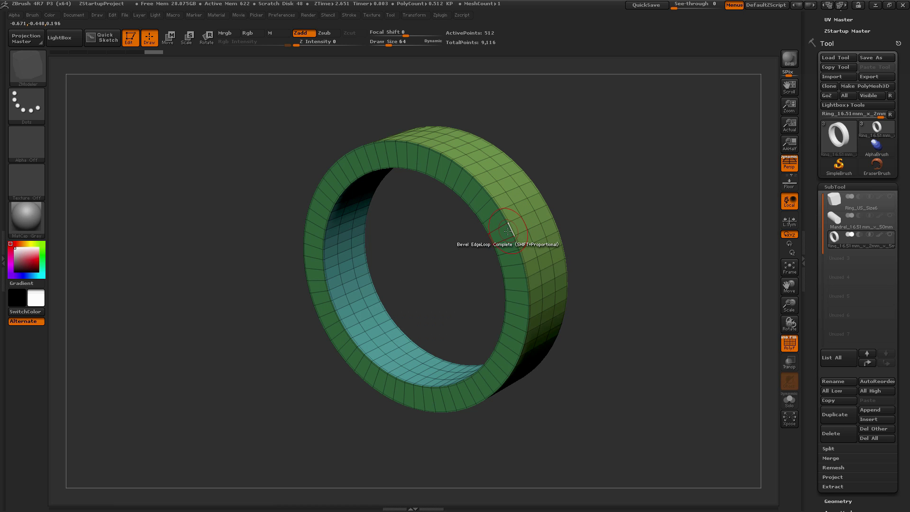
{"action": "left_click", "coordinate": [508, 226]}
{"action": "left_click_drag", "start_coordinate": [609, 203], "coordinate": [542, 238]}
{"action": "left_click", "coordinate": [578, 206]}
{"action": "left_click", "coordinate": [577, 215]}
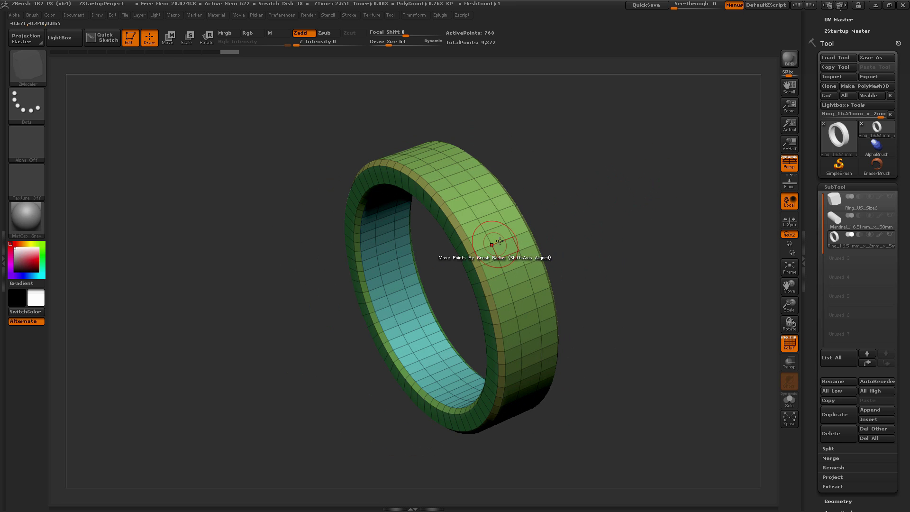
Turn the middle polyloop around the outside into its own polygroup
{"action": "key", "text": "space"}
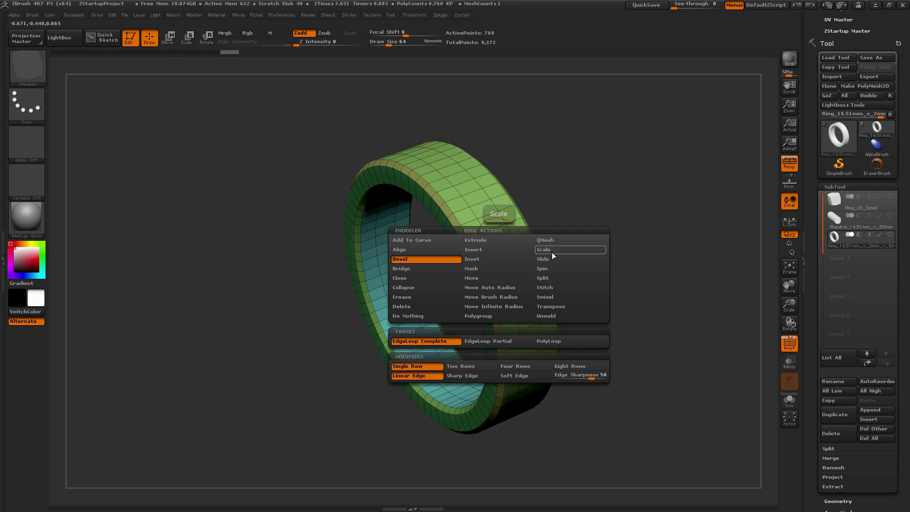
{"action": "left_click", "coordinate": [488, 316]}
{"action": "left_click", "coordinate": [505, 242]}
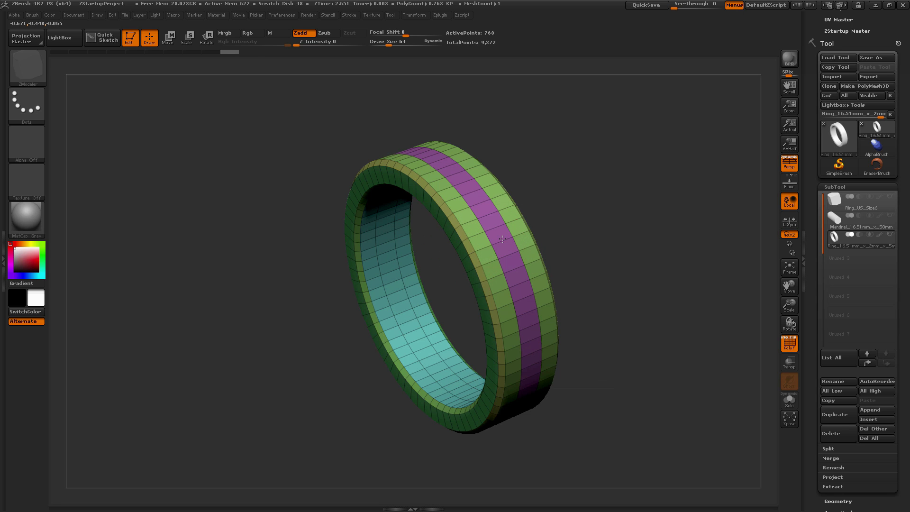
QMesh the purple polygroup outward into a raised ridge (896 points) and orbit to inspect it
{"action": "key", "text": "space"}
{"action": "left_click_drag", "start_coordinate": [495, 234], "coordinate": [503, 229]}
{"action": "left_click_drag", "start_coordinate": [635, 219], "coordinate": [661, 254]}
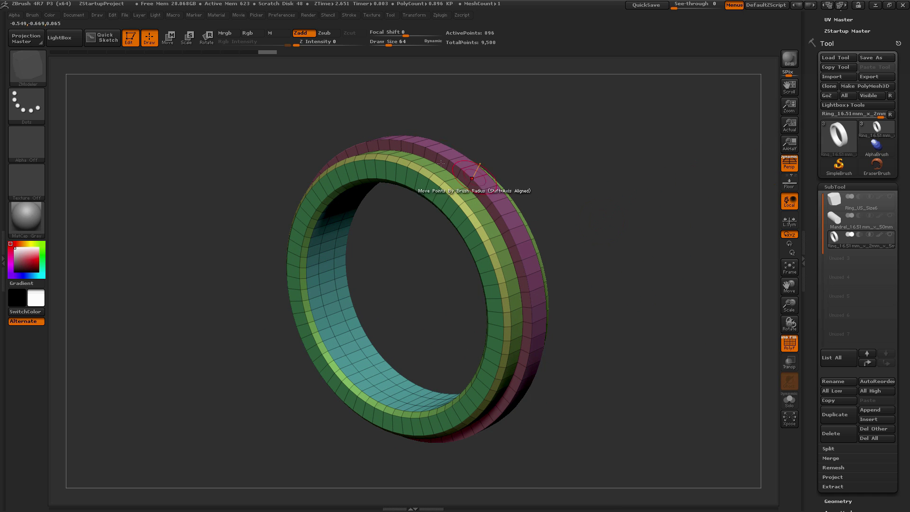
{"action": "left_click_drag", "start_coordinate": [607, 319], "coordinate": [627, 306]}
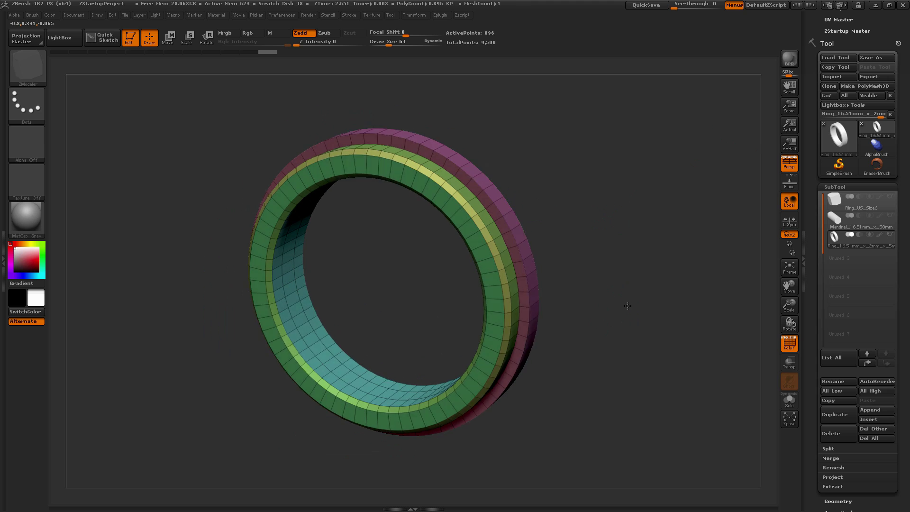
{"action": "left_click_drag", "start_coordinate": [644, 274], "coordinate": [624, 266]}
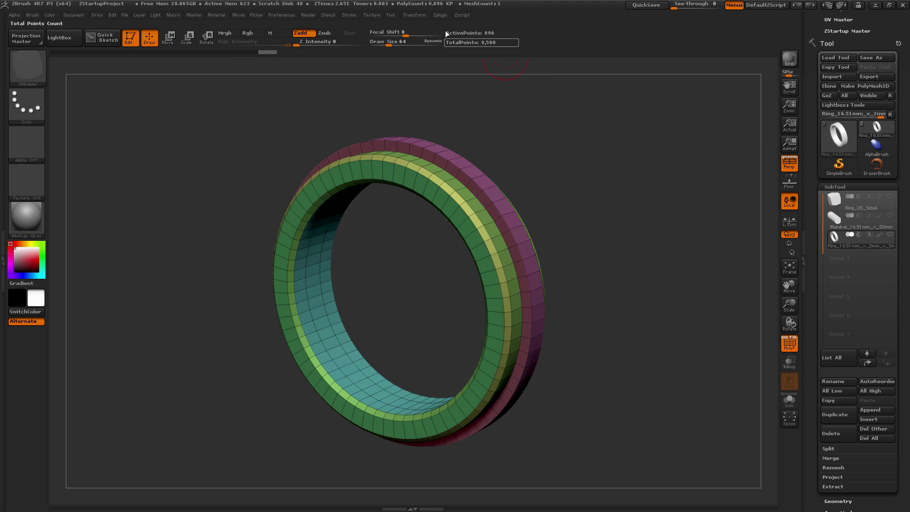
Reopen Zplugin > Ring Master and re-confirm Size 6, with Thickness 2 mm and Width 5 mm
{"action": "left_click", "coordinate": [439, 16]}
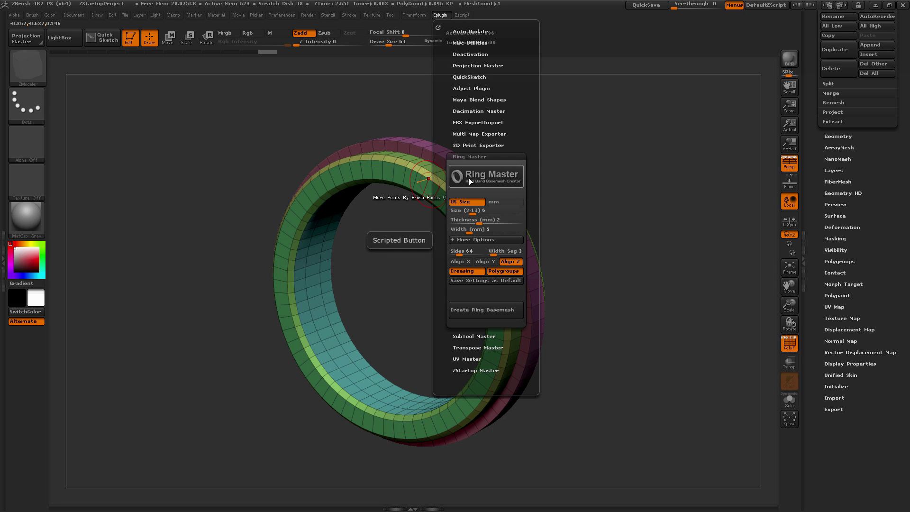
{"action": "left_click", "coordinate": [455, 211]}
{"action": "key", "text": "Return"}
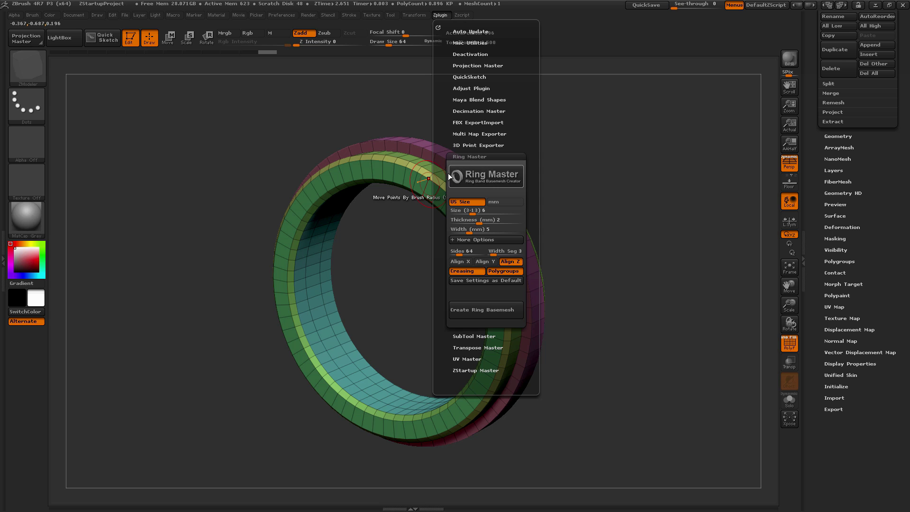
{"action": "left_click_drag", "start_coordinate": [449, 177], "coordinate": [444, 153]}
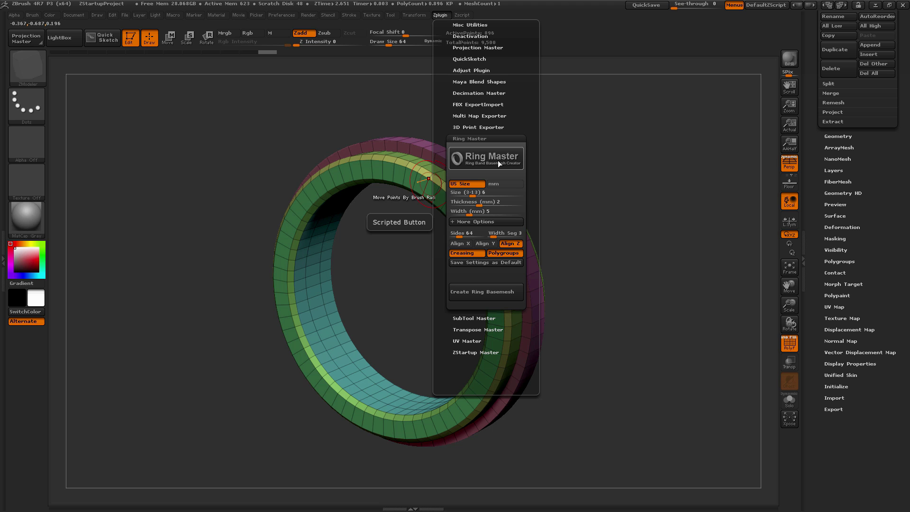